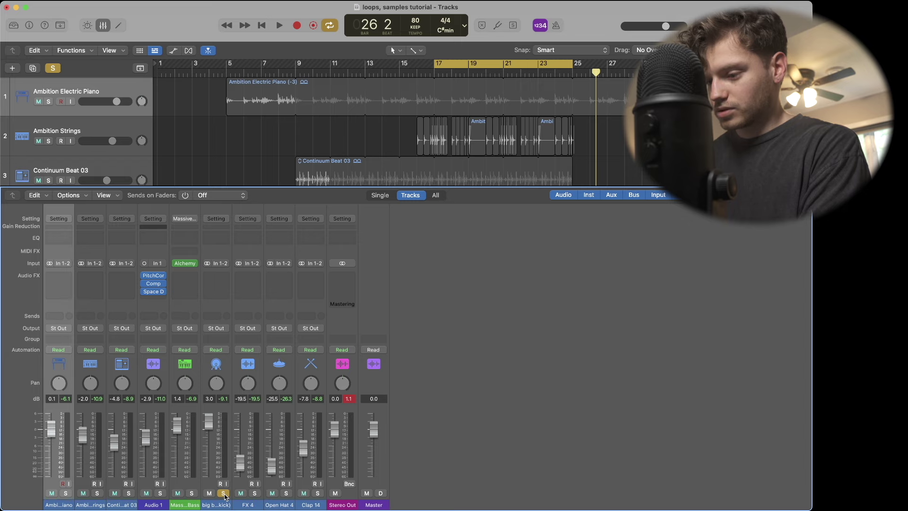
# - Play the loop, solo the Massive Grime Bass alongside the kick, and set the bass fader to 0.7 dB
pyautogui.press('space')
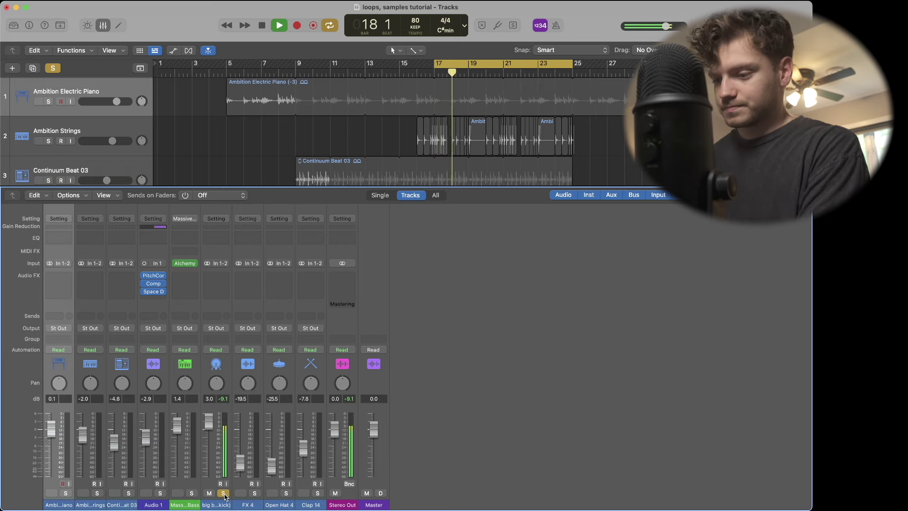
pyautogui.click(191, 493)
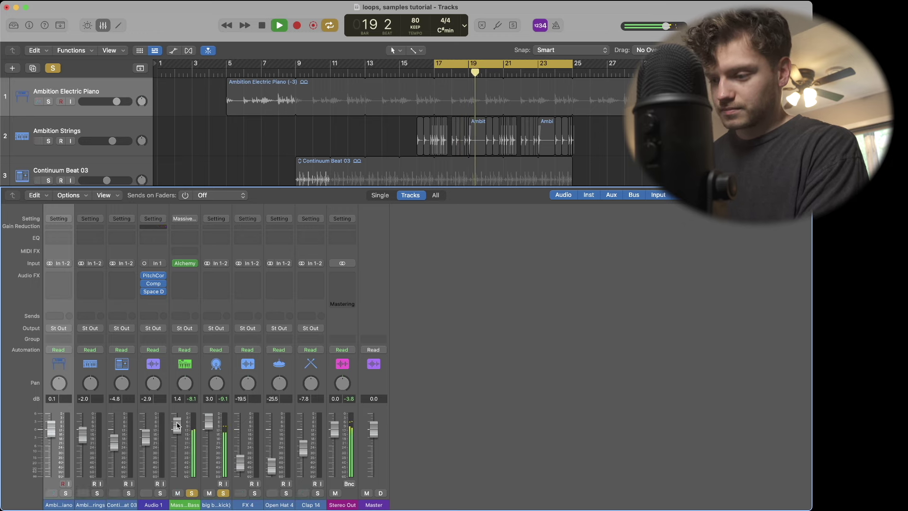
pyautogui.moveTo(176, 423); pyautogui.dragTo(177, 426)
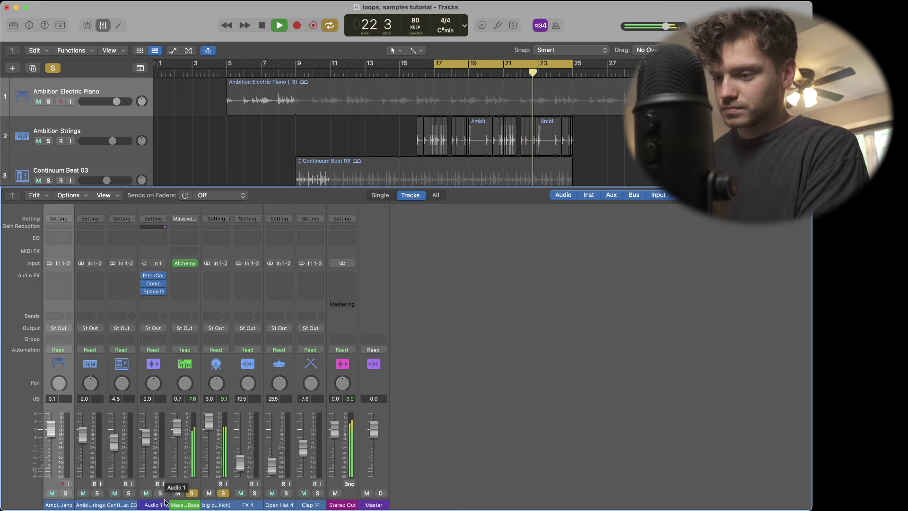
# - Add the Ambition Electric Piano to the soloed tracks and lower its fader to -2.3 dB
pyautogui.click(65, 493)
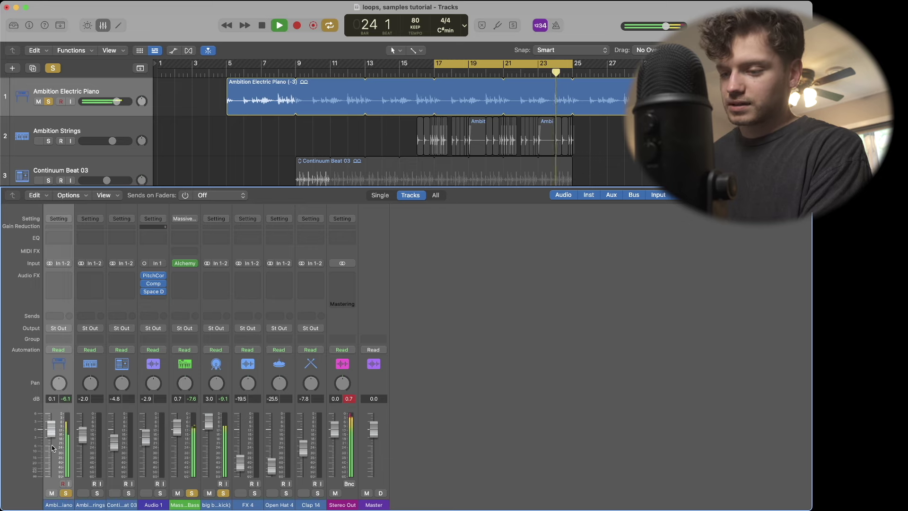
pyautogui.moveTo(51, 429); pyautogui.dragTo(51, 433)
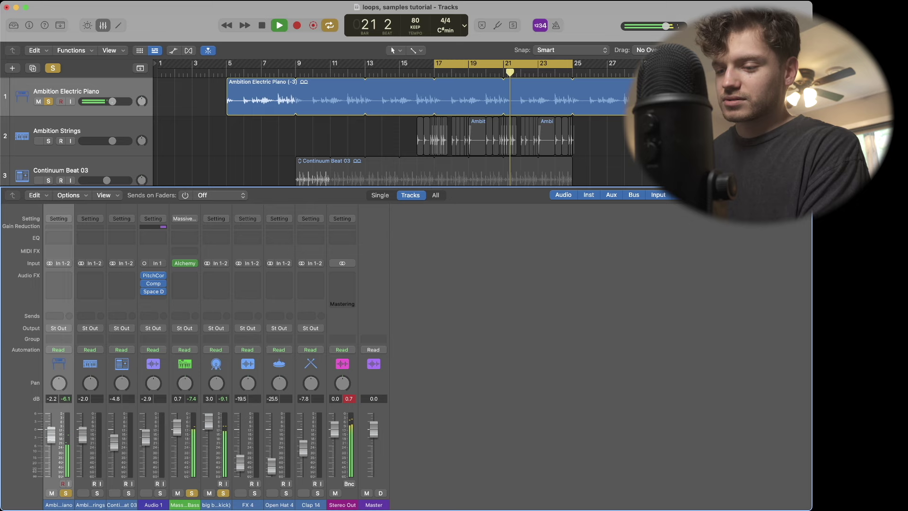
pyautogui.moveTo(51, 441); pyautogui.dragTo(51, 442)
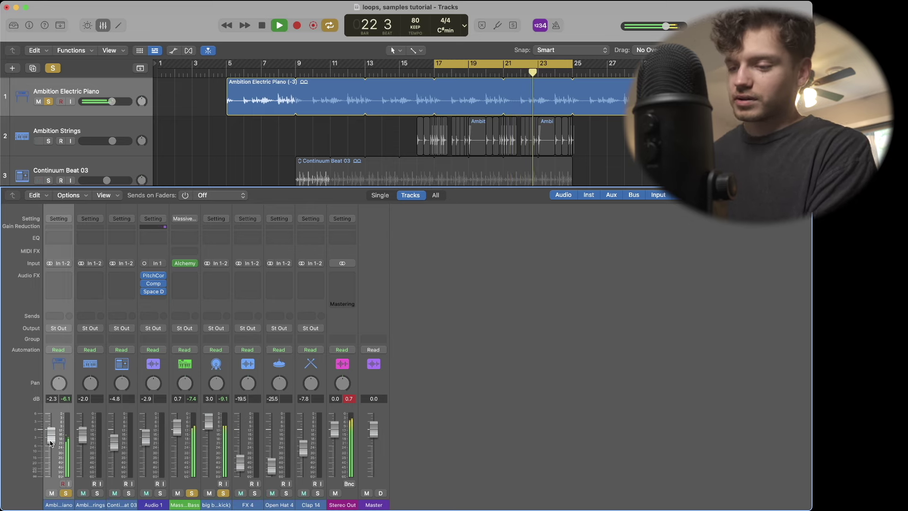
pyautogui.moveTo(50, 443); pyautogui.dragTo(50, 444)
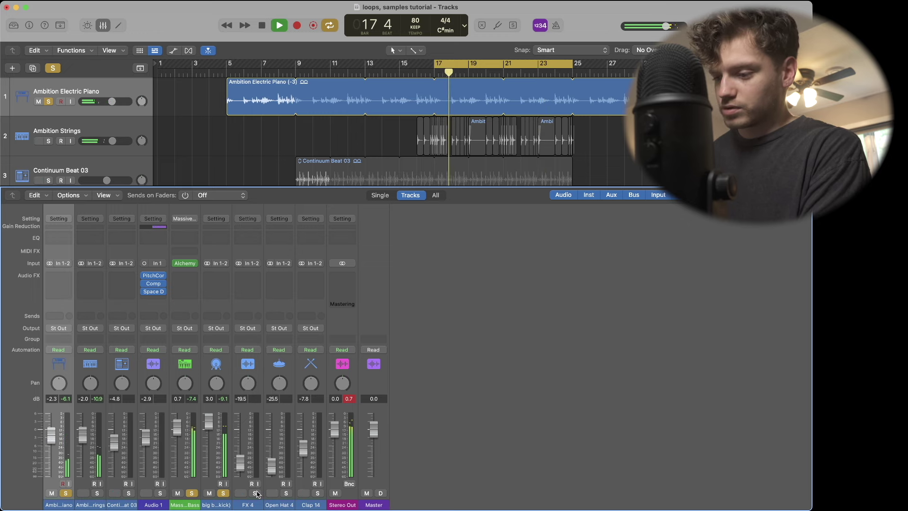
# - Solo Open Hat 4, Clap 14 and Continuum Beat 03 and set their faders to -29.0, -11.0 and -7.6 dB
pyautogui.click(286, 494)
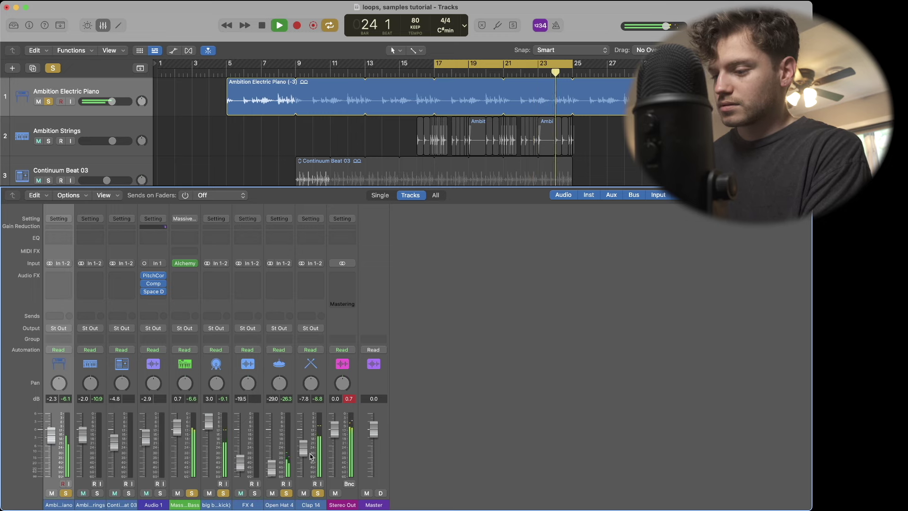
pyautogui.moveTo(303, 448); pyautogui.dragTo(303, 452)
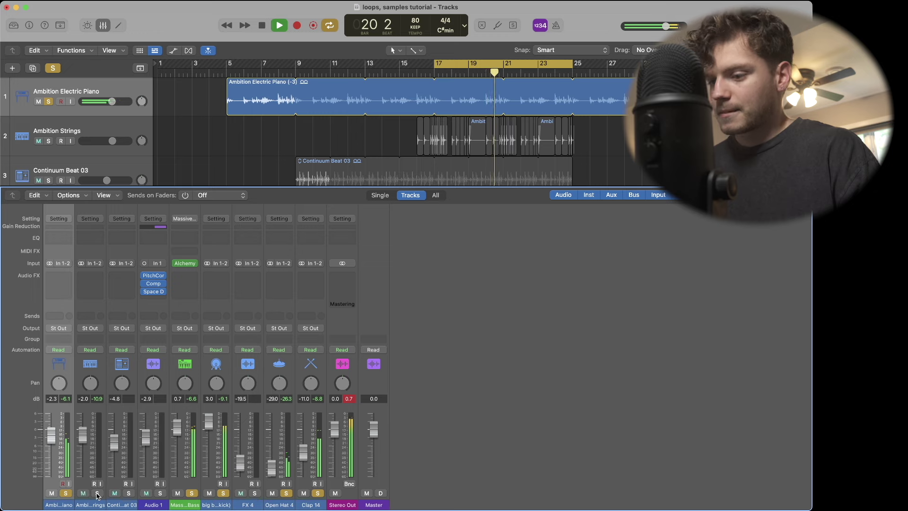
pyautogui.click(128, 493)
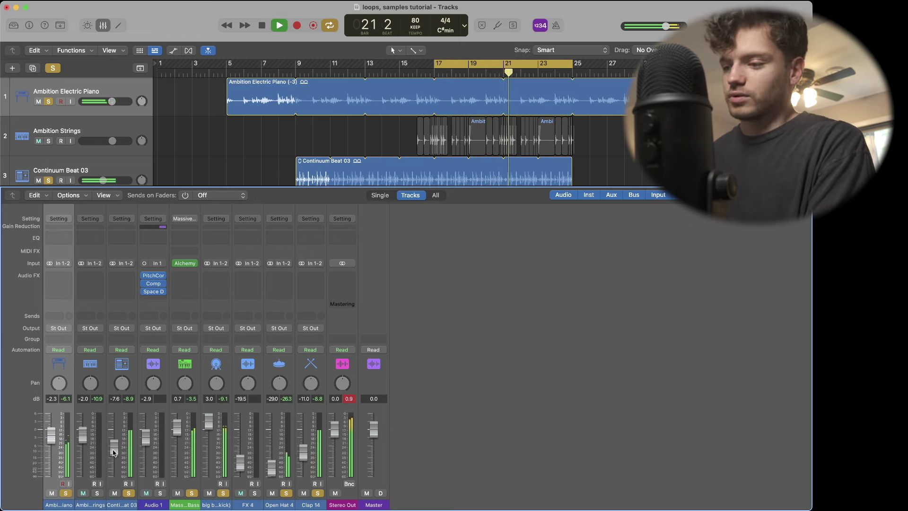
# - Add the Ambition Strings to the soloed tracks and lower their fader to -7.2 dB
pyautogui.click(98, 493)
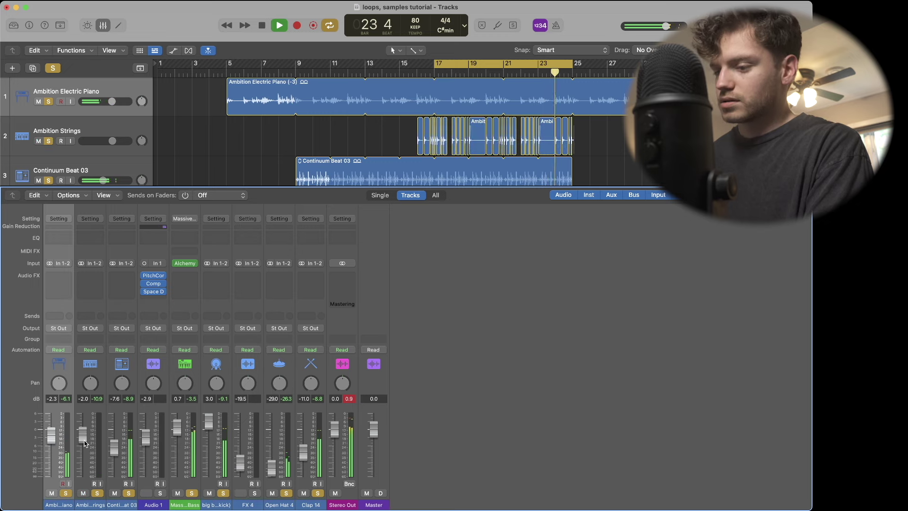
pyautogui.moveTo(85, 443); pyautogui.dragTo(84, 459)
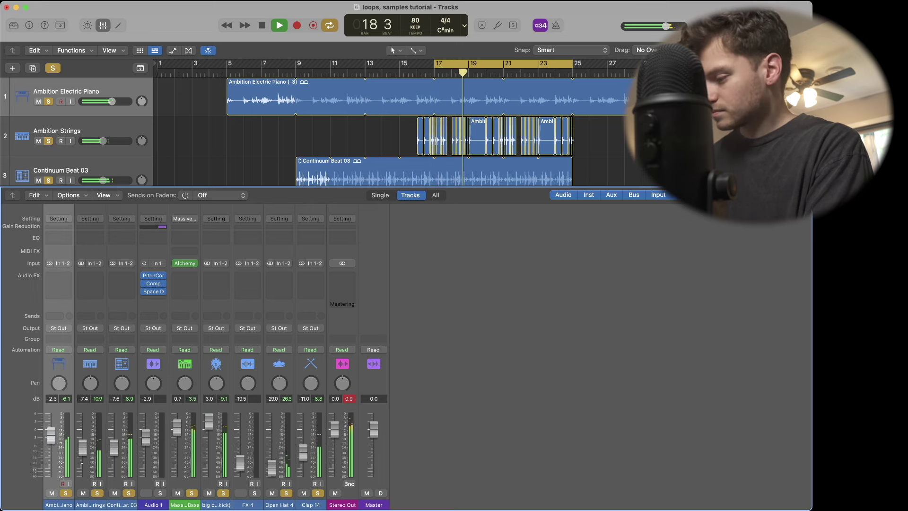
pyautogui.moveTo(83, 448); pyautogui.dragTo(83, 448)
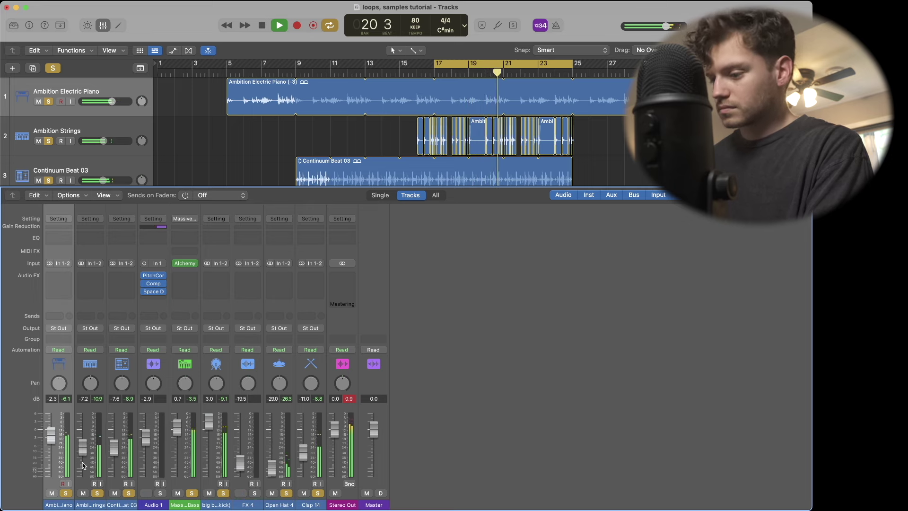
# - Locate the Audio 1 track, solo it with the others and set its fader to -3.3 dB
pyautogui.scroll(-5, 197, 124)
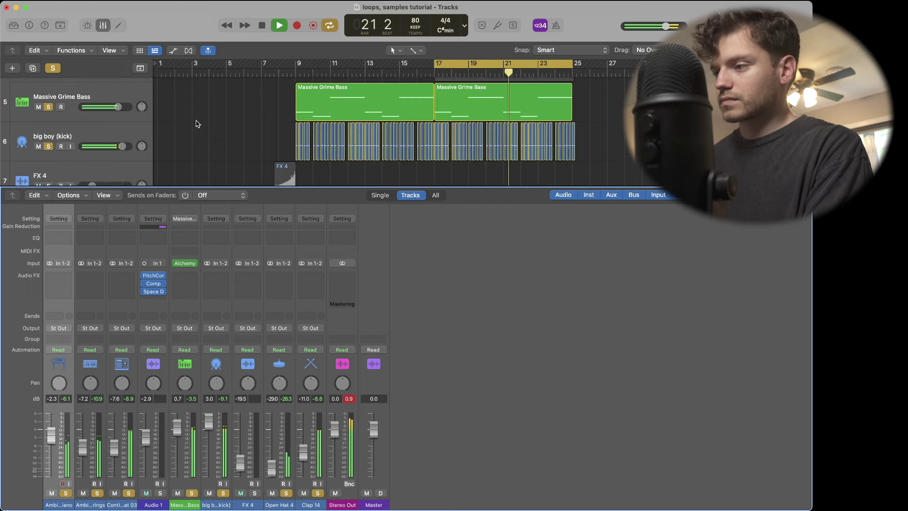
pyautogui.scroll(3, 197, 124)
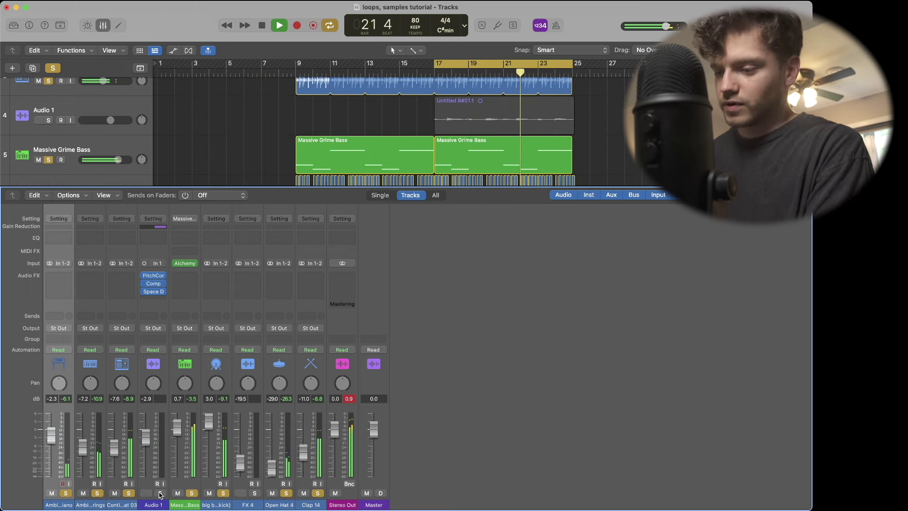
pyautogui.click(160, 494)
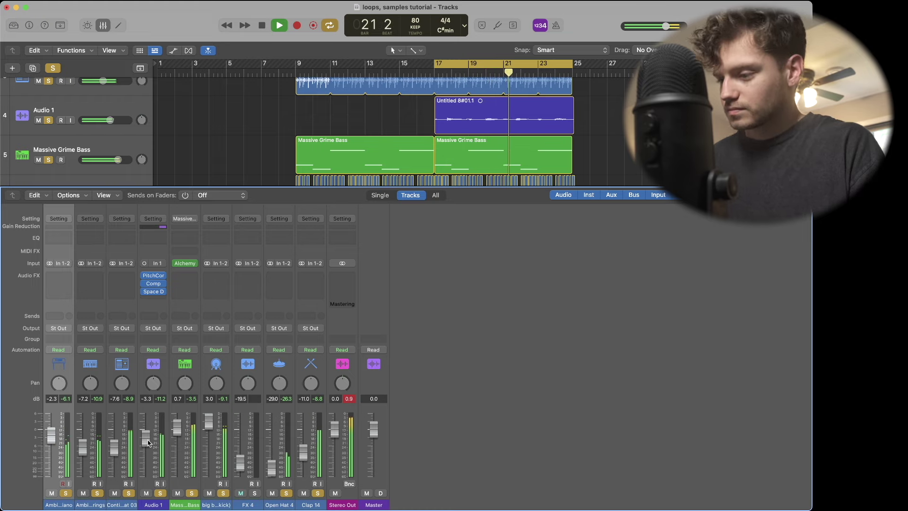
# - Stop playback, clear all track solos and hide the mixer
pyautogui.press('space')
pyautogui.click(53, 68)
pyautogui.press('x')
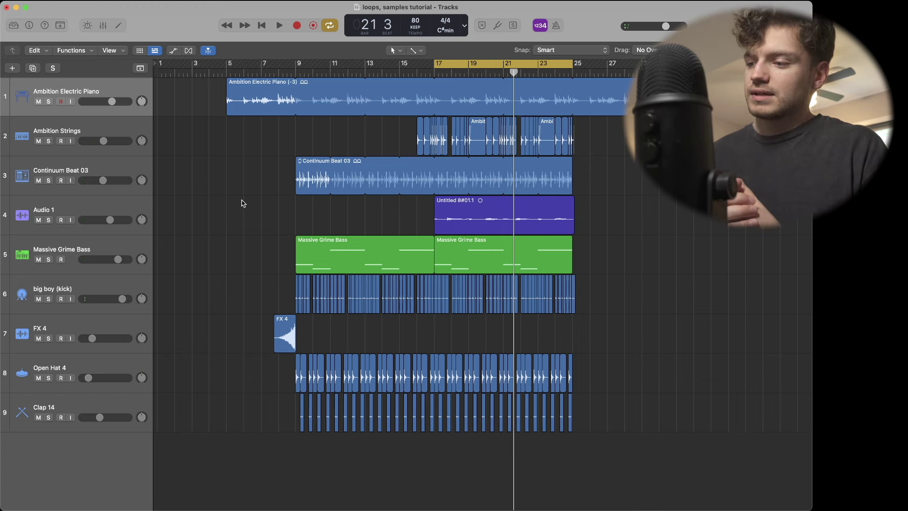
# - Reopen the mixer and play the loop with only the kick and the Massive Grime Bass soloed
pyautogui.press('x')
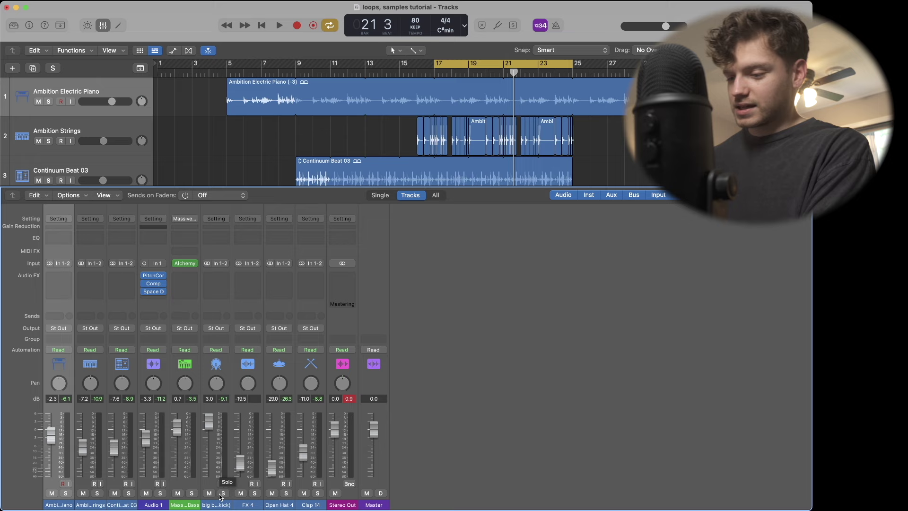
pyautogui.click(222, 493)
pyautogui.press('space')
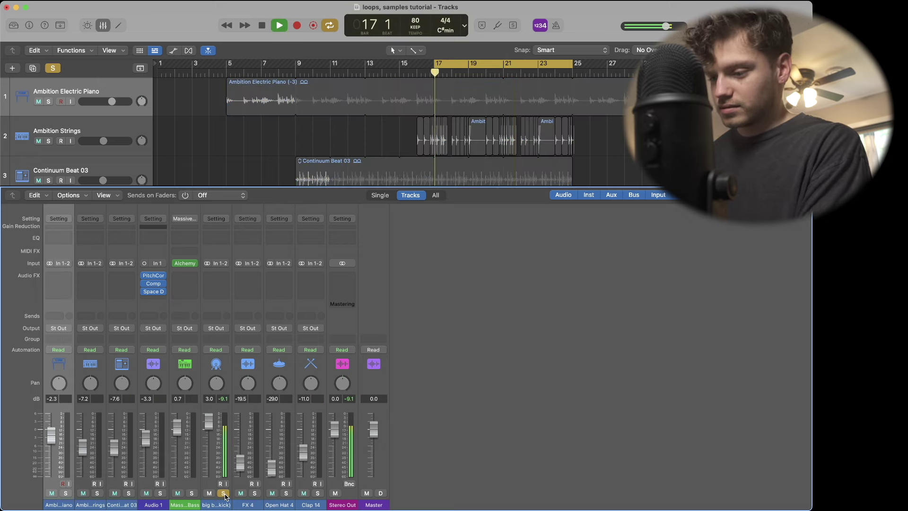
pyautogui.click(191, 493)
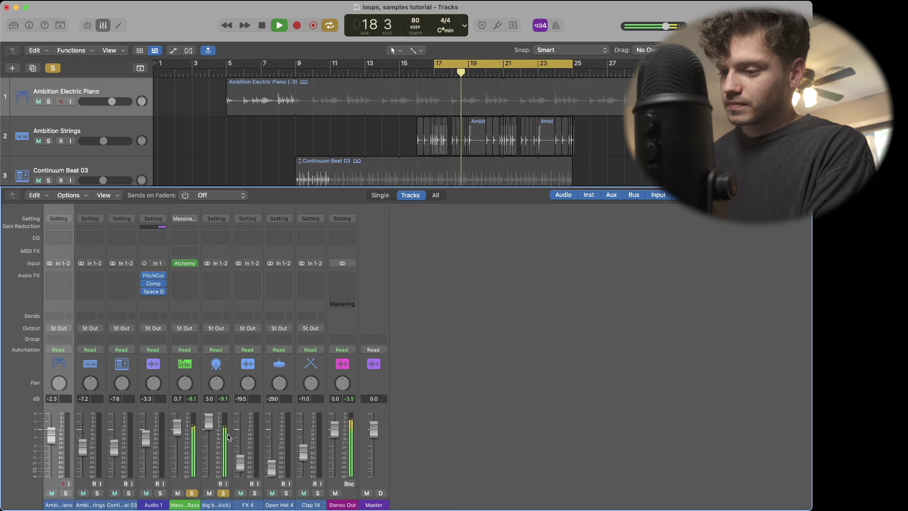
# - Add a Channel EQ to both the Massive Grime Bass and the kick, and arrange the two EQ windows one above the other
pyautogui.click(184, 239)
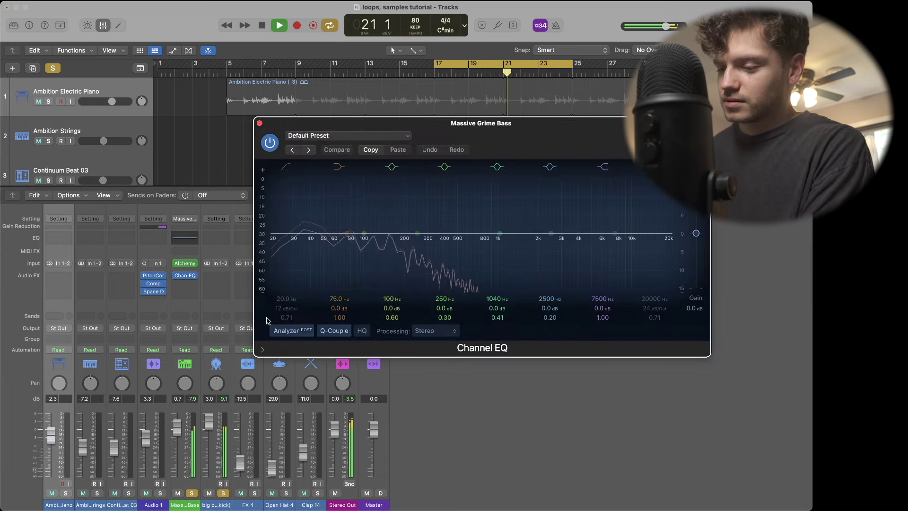
pyautogui.moveTo(391, 124); pyautogui.dragTo(399, 125)
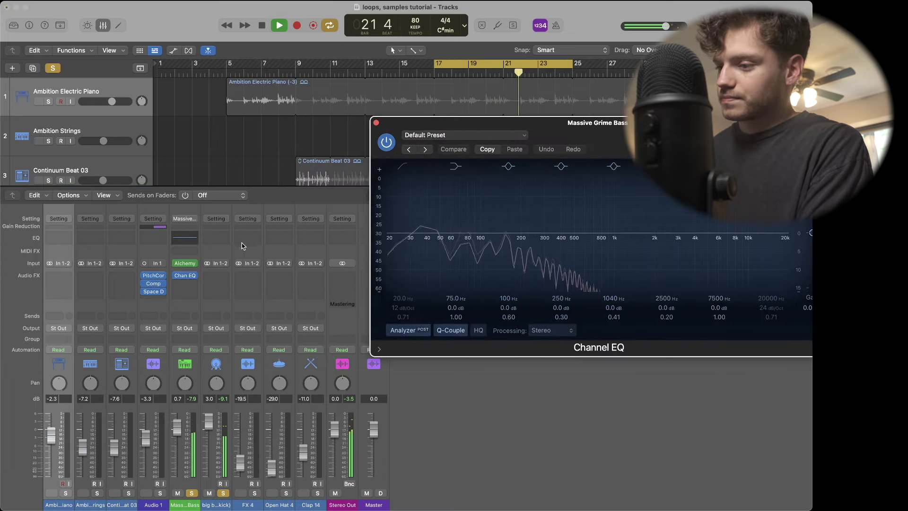
pyautogui.click(217, 239)
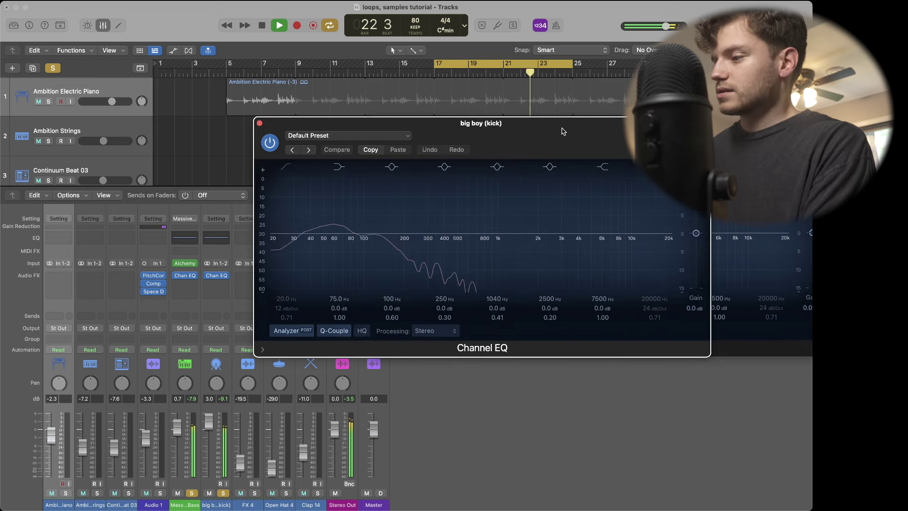
pyautogui.moveTo(562, 132); pyautogui.dragTo(343, 18)
pyautogui.moveTo(645, 133); pyautogui.dragTo(430, 263)
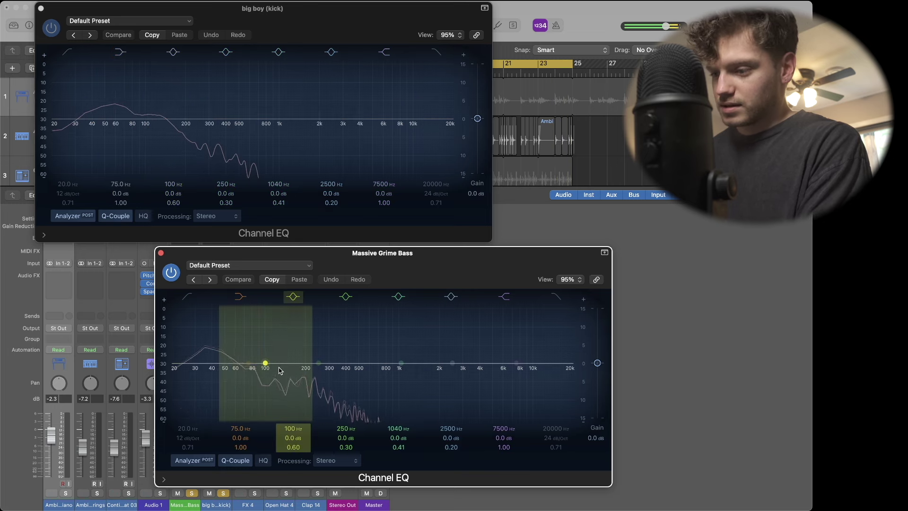
# - Dip the 100 Hz band and shift it lower in the Massive Grime Bass EQ, and close both EQ windows
pyautogui.moveTo(278, 371); pyautogui.dragTo(247, 365)
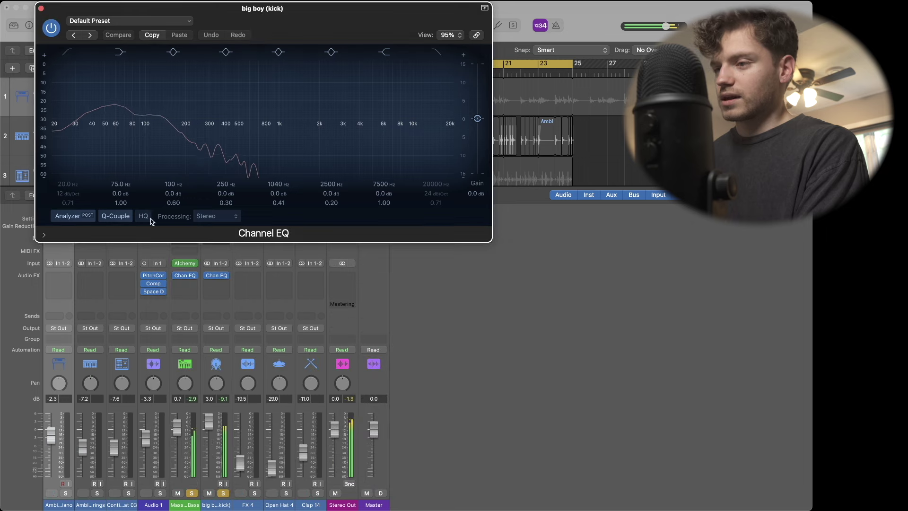
pyautogui.click(161, 254)
pyautogui.click(41, 9)
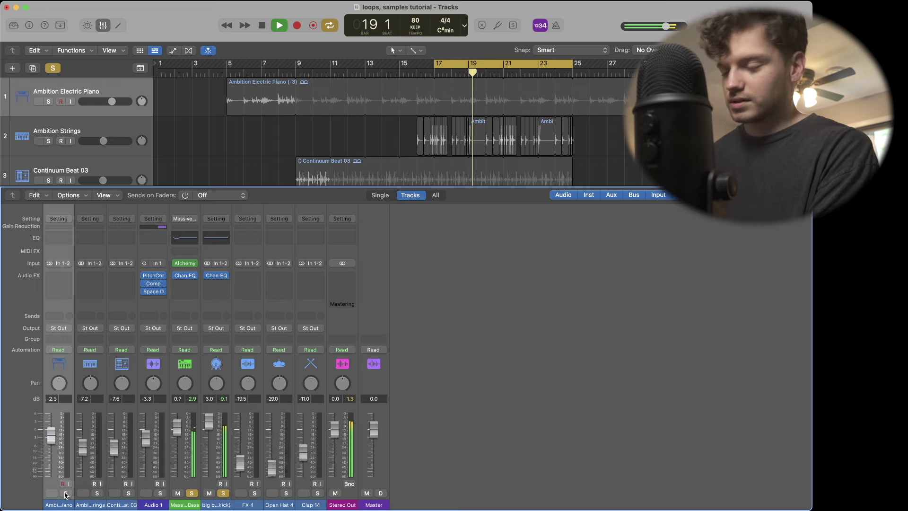
# - Solo the Ambition Electric Piano too, add a Channel EQ to it and set the 1040 Hz band's Q to 1.30
pyautogui.click(65, 493)
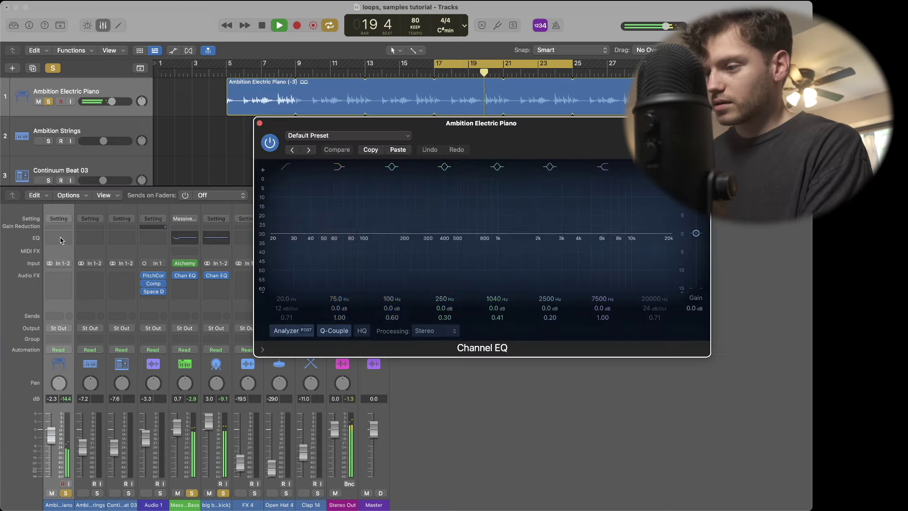
pyautogui.click(65, 241)
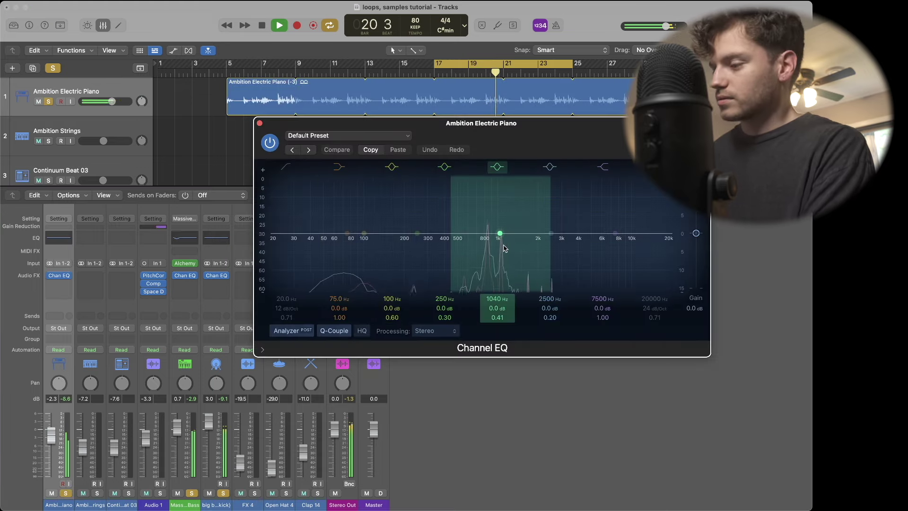
pyautogui.moveTo(495, 312); pyautogui.dragTo(495, 296)
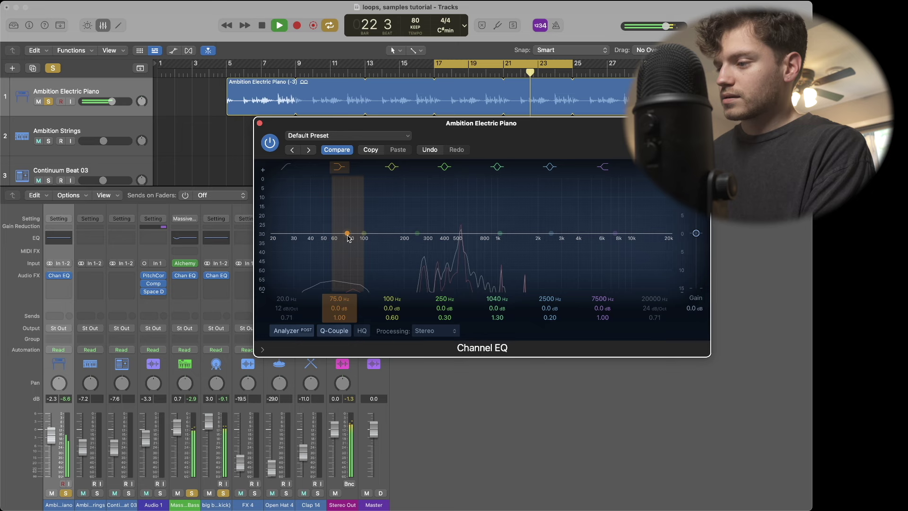
# - Cut the piano EQ's low shelf by 11.5 dB at 109 Hz, move the 1040 Hz band to 600 Hz, and close the EQ
pyautogui.moveTo(347, 237)
pyautogui.mouseDown()
pyautogui.moveTo(402, 237)
pyautogui.moveTo(376, 256)
pyautogui.moveTo(371, 280)
pyautogui.mouseUp()
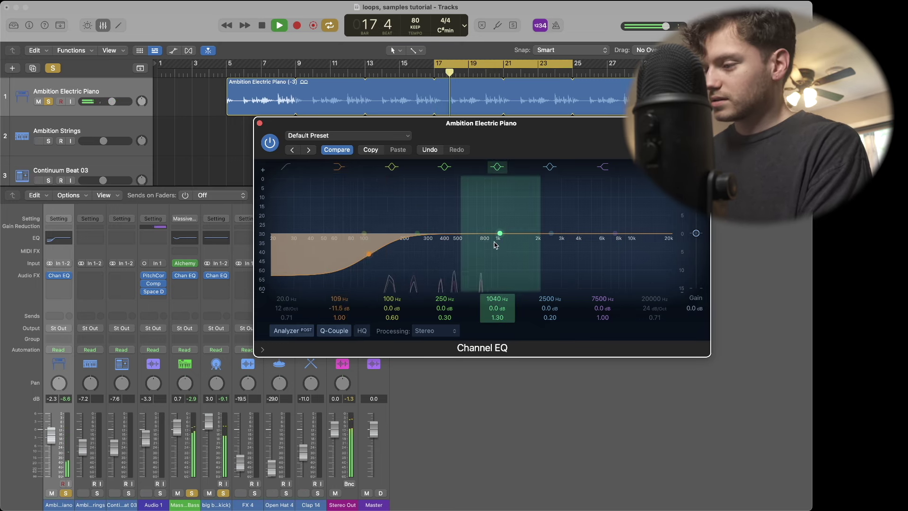
pyautogui.moveTo(508, 242); pyautogui.dragTo(476, 240)
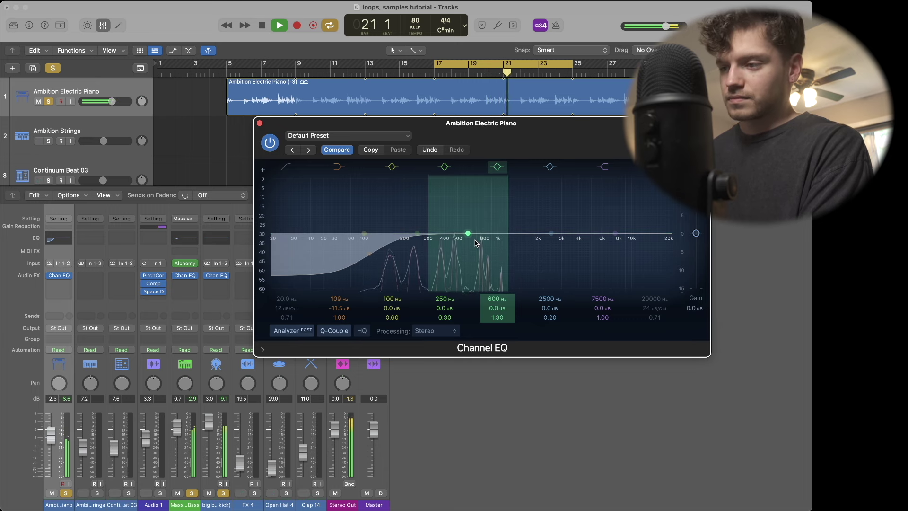
pyautogui.click(259, 123)
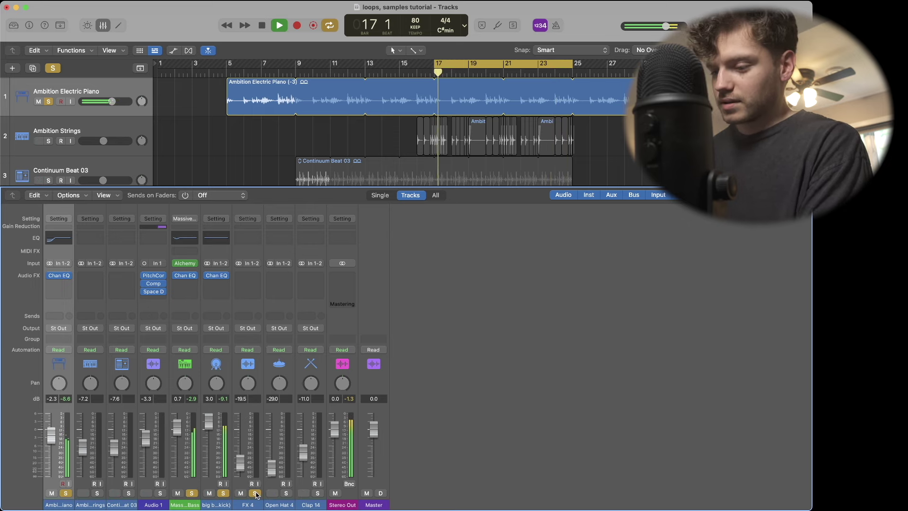
# - Solo Open Hat 4 and Clap 14, and add a Channel EQ to the clap with a -5.8 dB high shelf at 6850 Hz
pyautogui.click(287, 493)
pyautogui.click(318, 493)
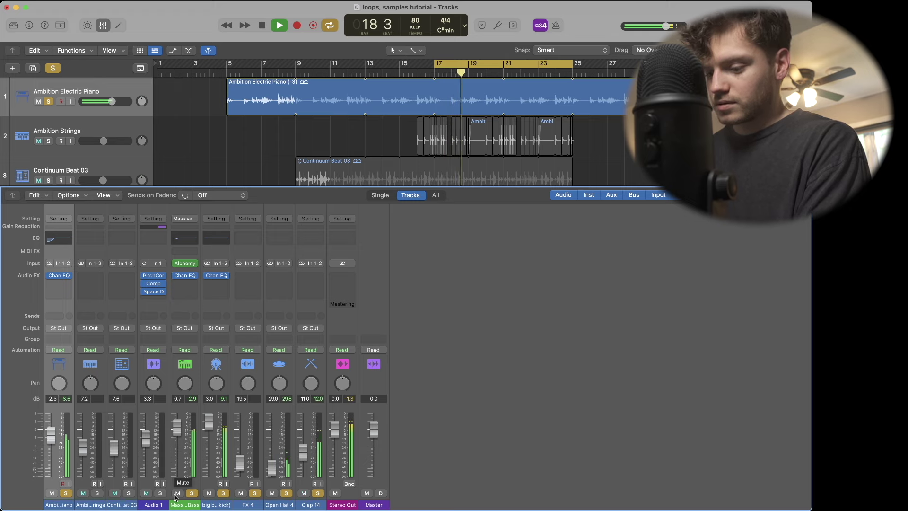
pyautogui.click(318, 240)
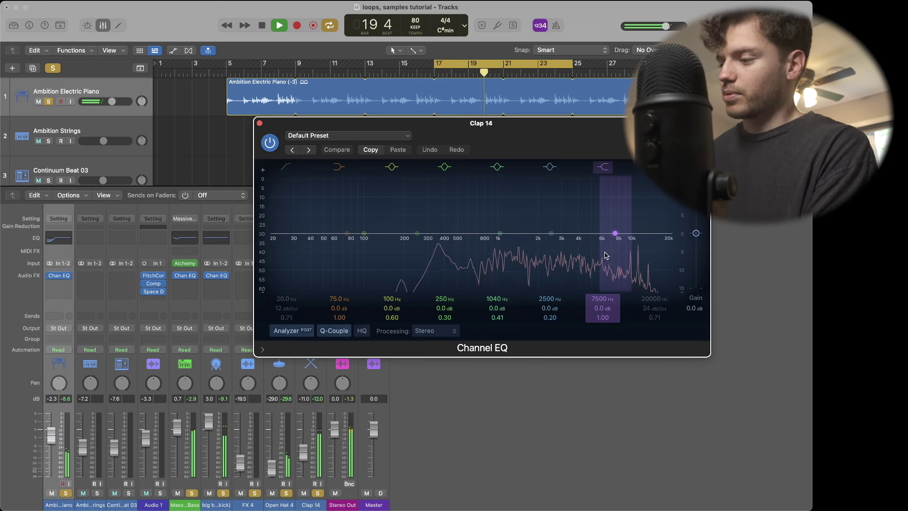
pyautogui.moveTo(606, 255); pyautogui.dragTo(600, 279)
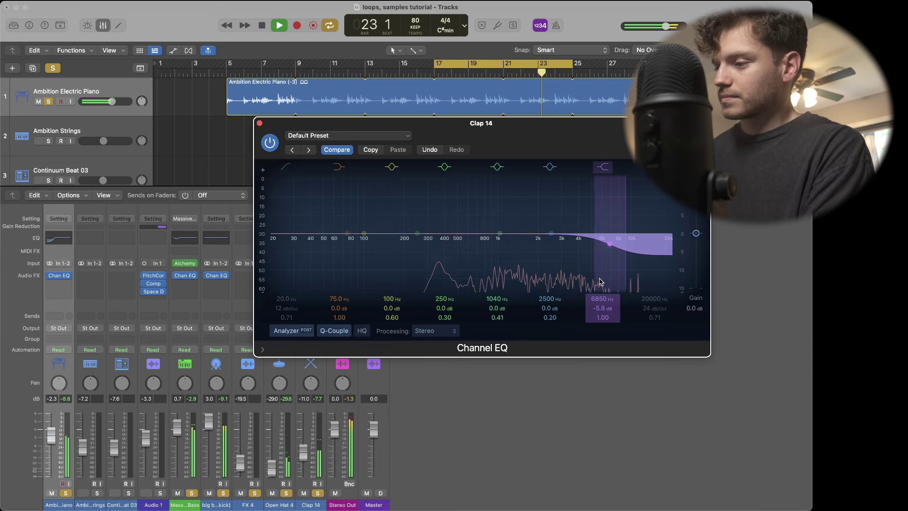
# - Close the clap EQ, solo Continuum Beat 03 and add a Channel EQ with a 48 dB/Oct low cut at 113 Hz
pyautogui.click(259, 124)
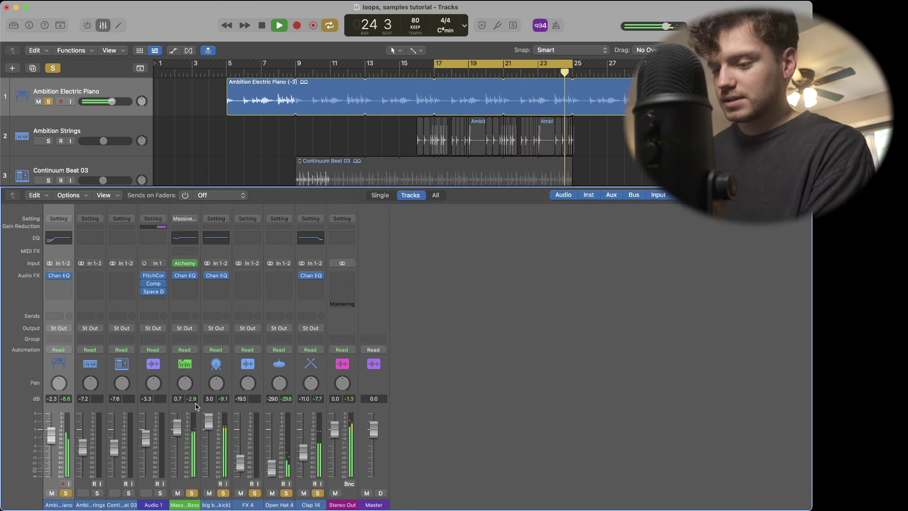
pyautogui.click(129, 492)
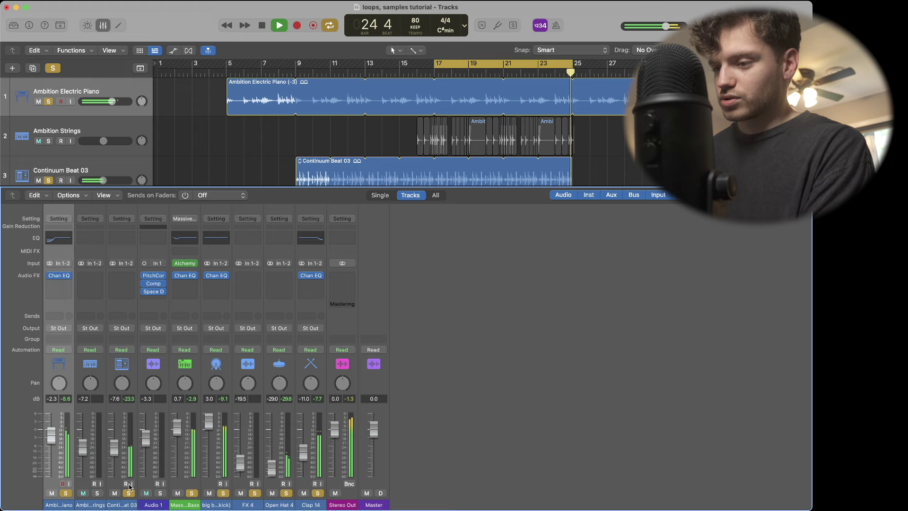
pyautogui.click(127, 242)
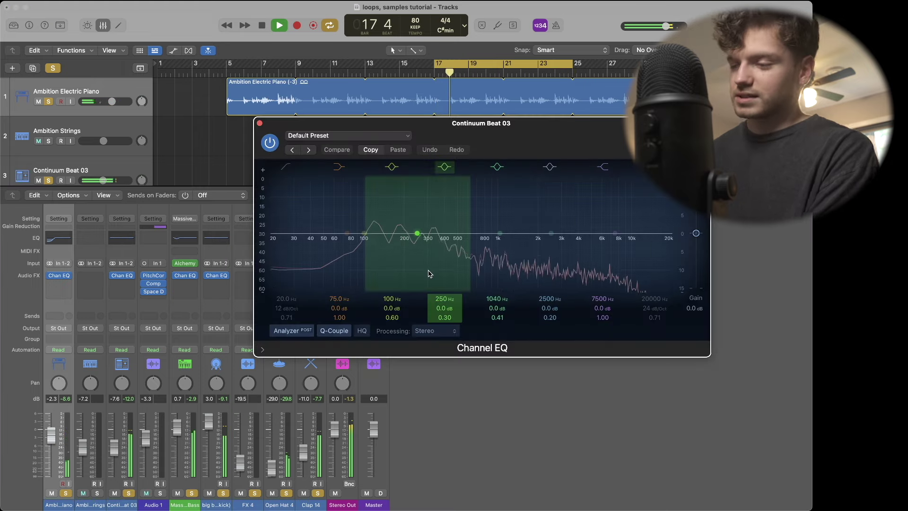
pyautogui.click(288, 168)
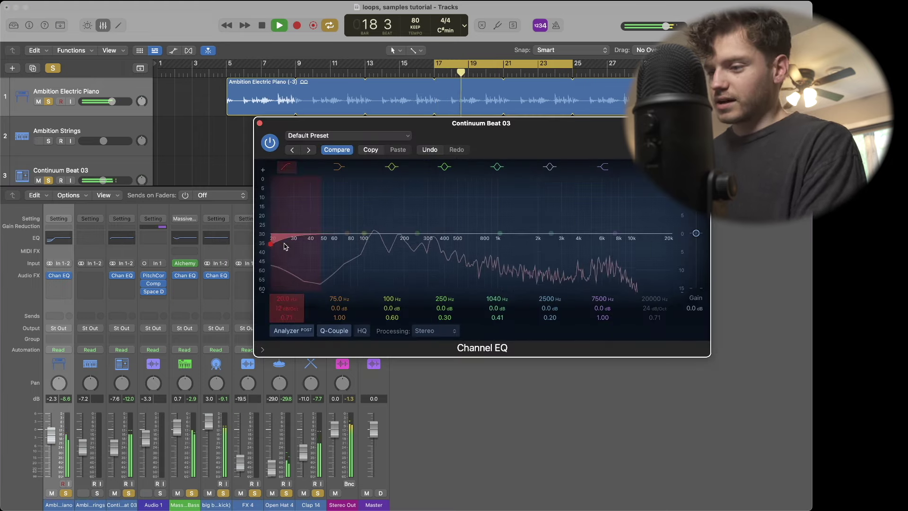
pyautogui.moveTo(274, 245); pyautogui.dragTo(374, 246)
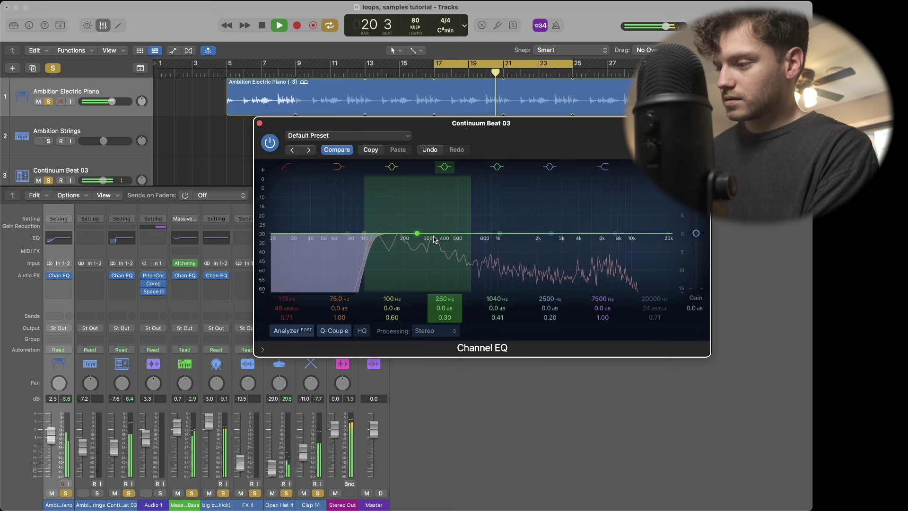
# - Set the beat's EQ to -2.6 dB at 555 Hz, +1.1 dB at 7000 Hz with Q 0.88 and -0.9 dB at 128 Hz, and close it
pyautogui.moveTo(434, 239); pyautogui.dragTo(481, 231)
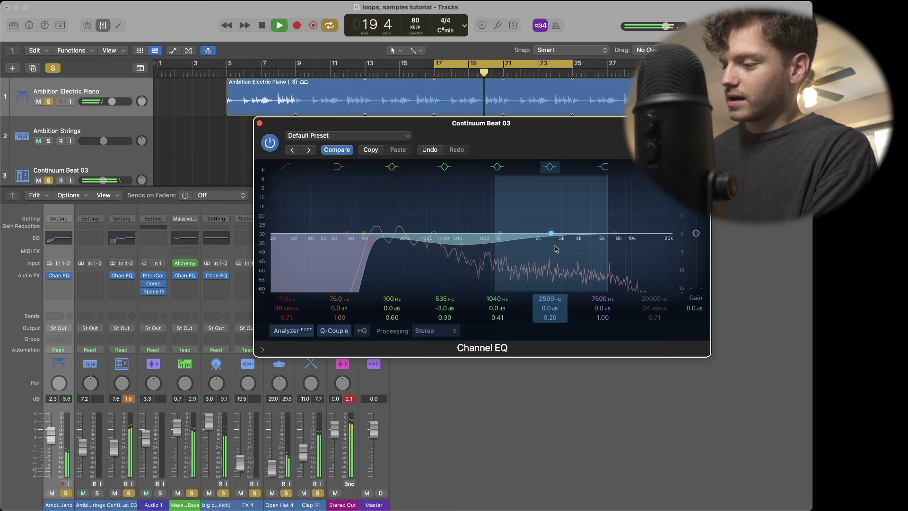
pyautogui.scroll(5, 554, 245)
pyautogui.moveTo(554, 243); pyautogui.dragTo(614, 228)
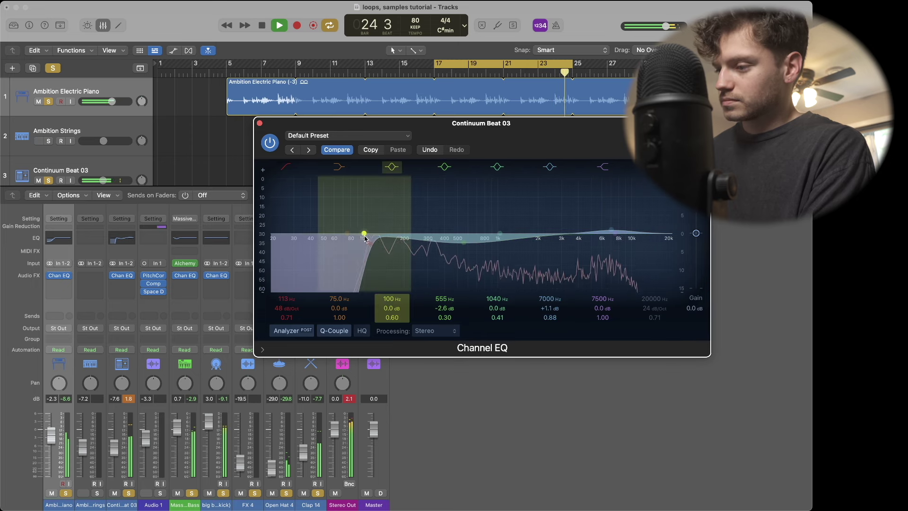
pyautogui.moveTo(363, 233)
pyautogui.mouseDown()
pyautogui.moveTo(390, 213)
pyautogui.moveTo(378, 210)
pyautogui.moveTo(377, 237)
pyautogui.mouseUp()
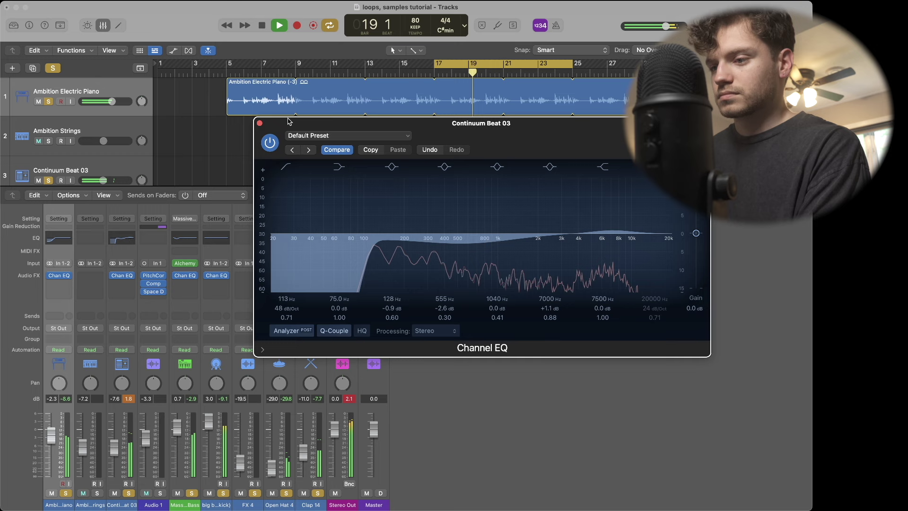
pyautogui.click(260, 124)
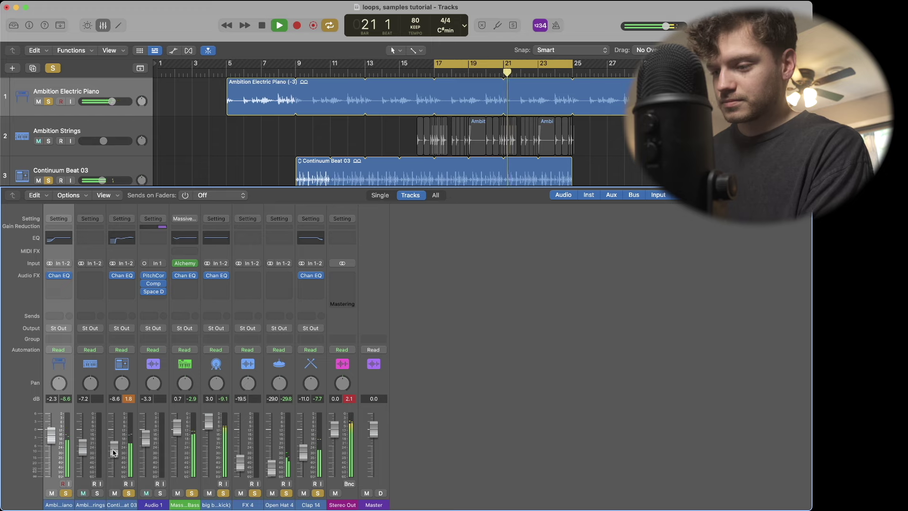
# - Solo Audio 1 and add a Channel EQ with a 36 dB/Oct low cut at 146 Hz
pyautogui.click(160, 494)
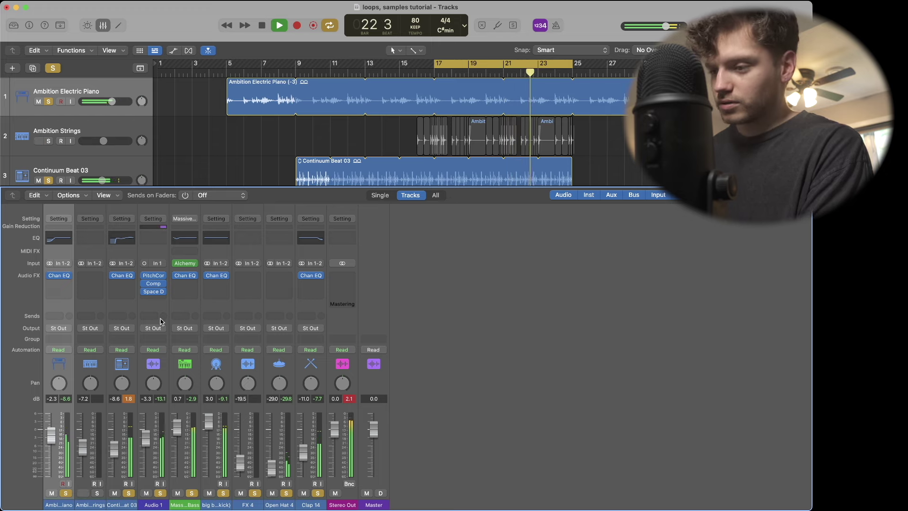
pyautogui.doubleClick(154, 237)
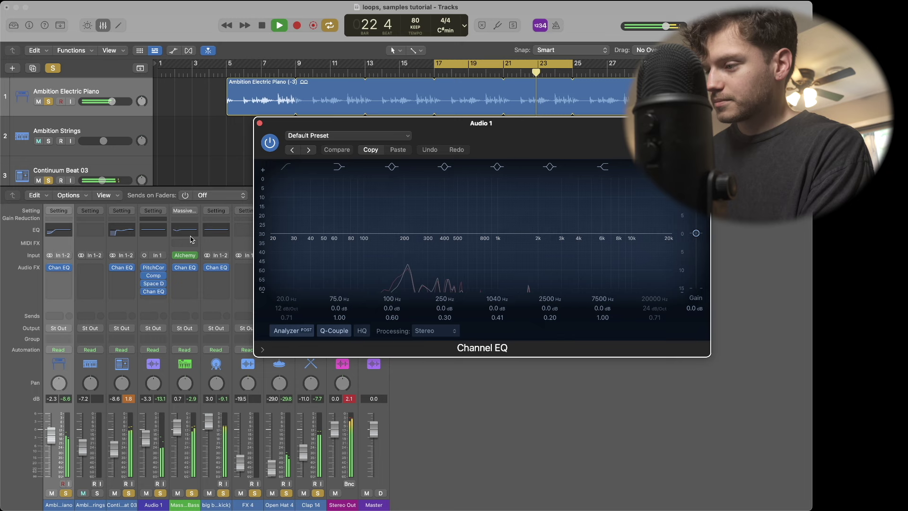
pyautogui.click(284, 167)
pyautogui.moveTo(285, 236); pyautogui.dragTo(377, 240)
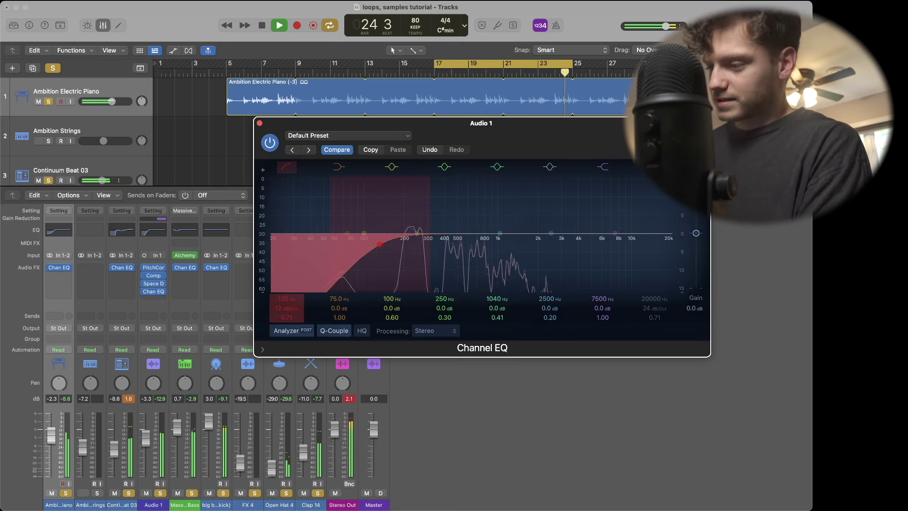
pyautogui.moveTo(375, 260); pyautogui.dragTo(382, 258)
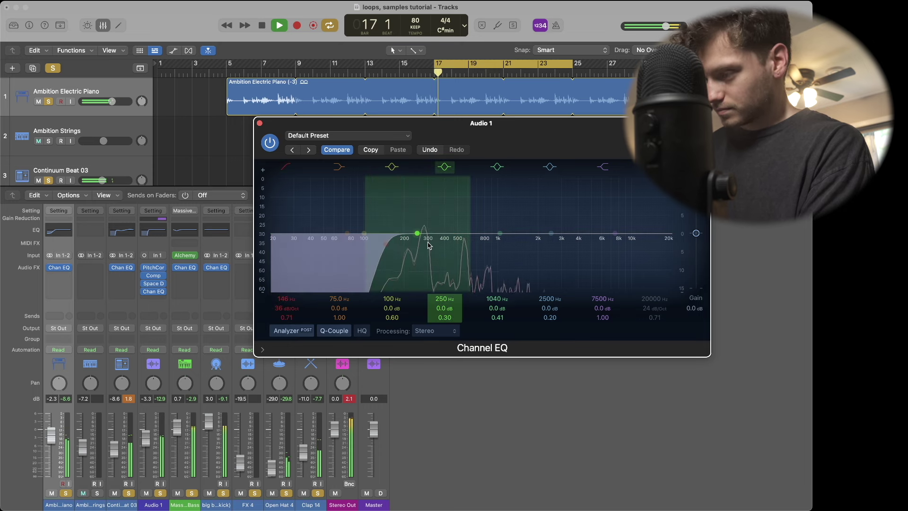
# - Set the Audio 1 EQ's low shelf to -2.0 dB at 545 Hz and close the EQ
pyautogui.moveTo(344, 235); pyautogui.dragTo(475, 253)
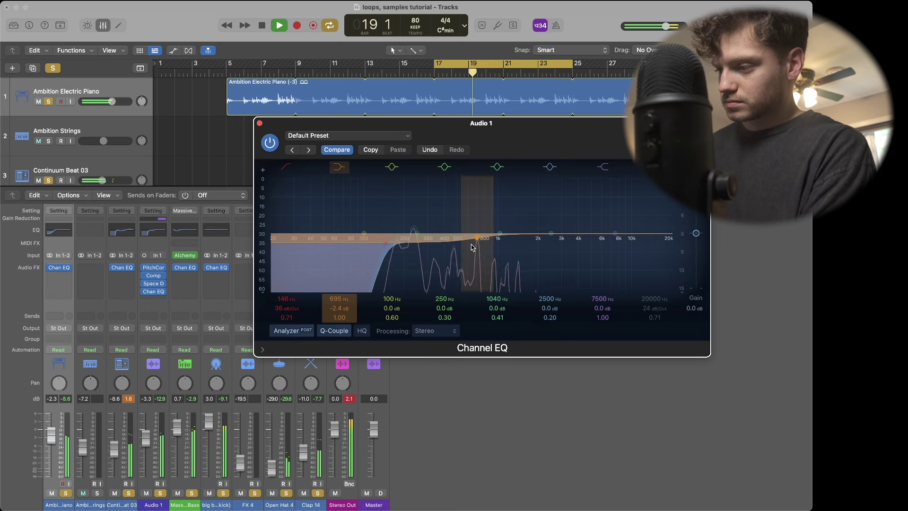
pyautogui.moveTo(471, 246); pyautogui.dragTo(456, 246)
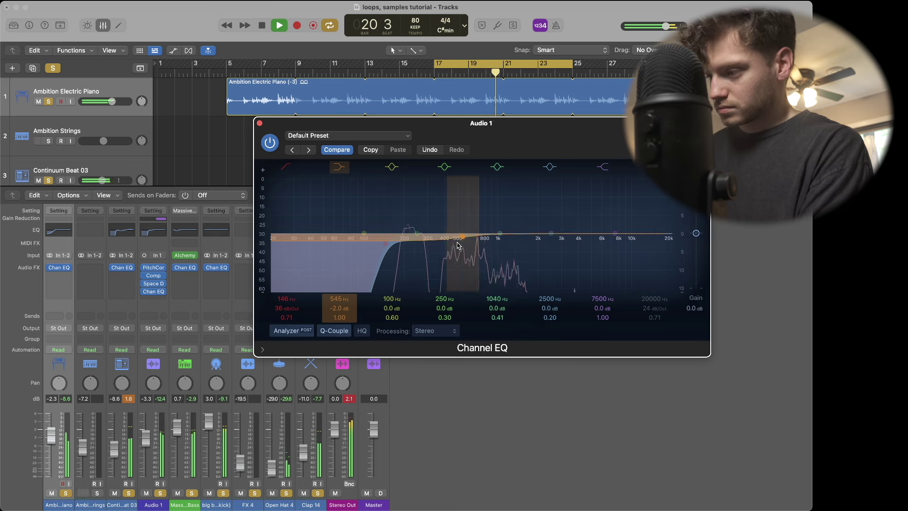
pyautogui.click(260, 124)
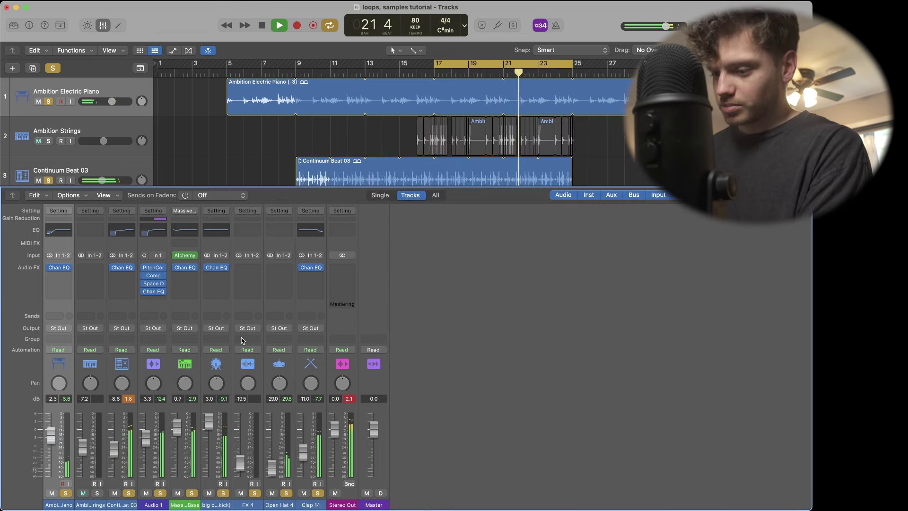
# - Solo Ambition Strings and add a Channel EQ with a 96.5 Hz low cut and a +1.9 dB boost at 725 Hz, Q 1.30
pyautogui.click(99, 494)
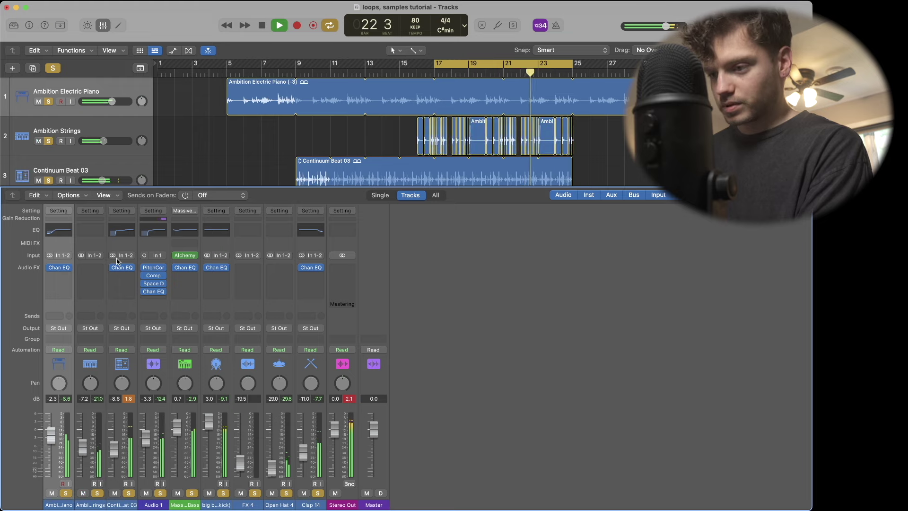
pyautogui.click(91, 232)
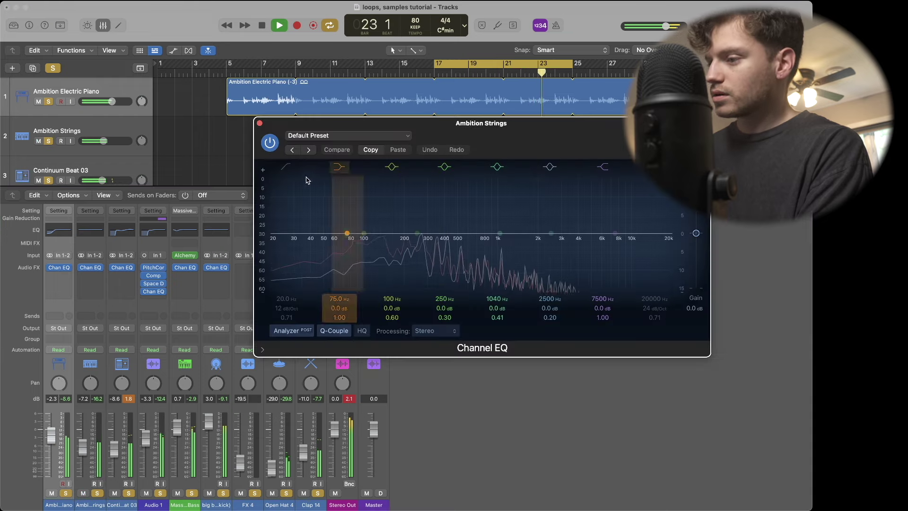
pyautogui.moveTo(289, 217); pyautogui.dragTo(363, 229)
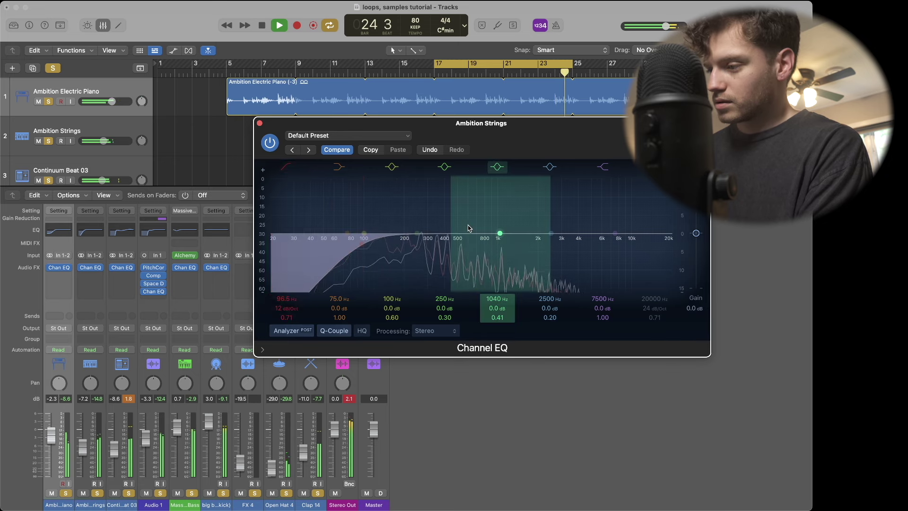
pyautogui.moveTo(500, 316); pyautogui.dragTo(500, 305)
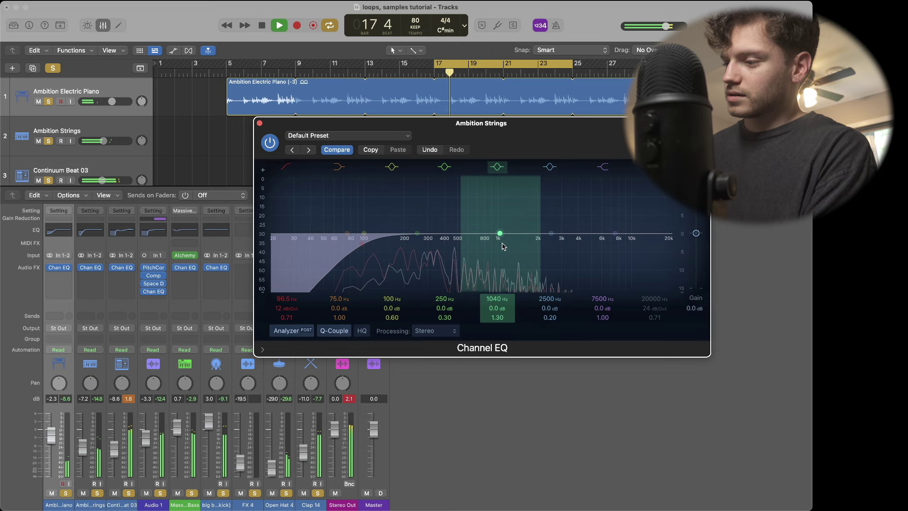
pyautogui.moveTo(503, 246); pyautogui.dragTo(481, 225)
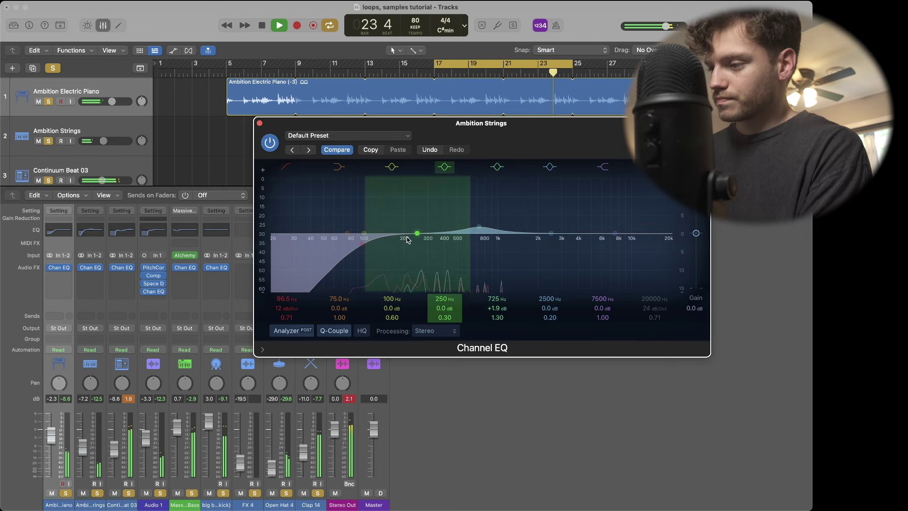
# - Set the strings EQ's low shelf to -4.7 dB at 248 Hz and its 2500 Hz band to -1.5 dB at 3360 Hz, and close the EQ
pyautogui.moveTo(346, 233); pyautogui.dragTo(419, 228)
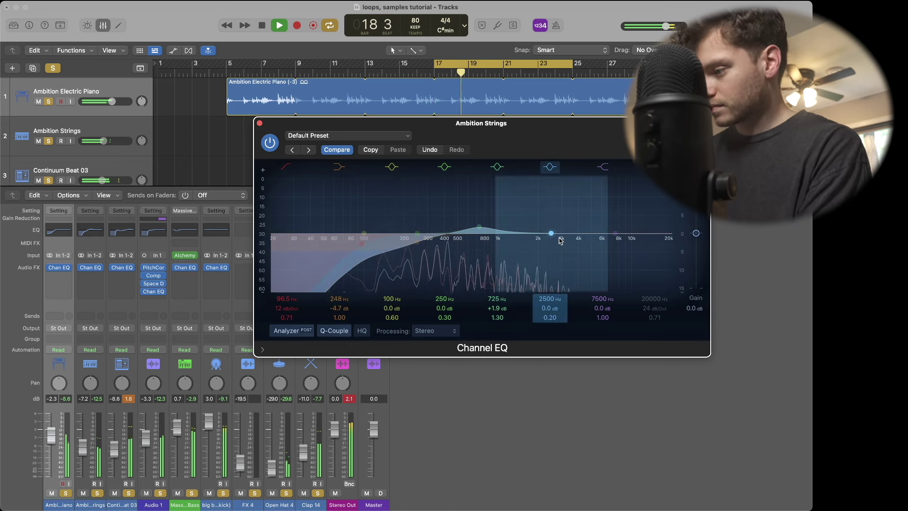
pyautogui.moveTo(560, 241); pyautogui.dragTo(576, 250)
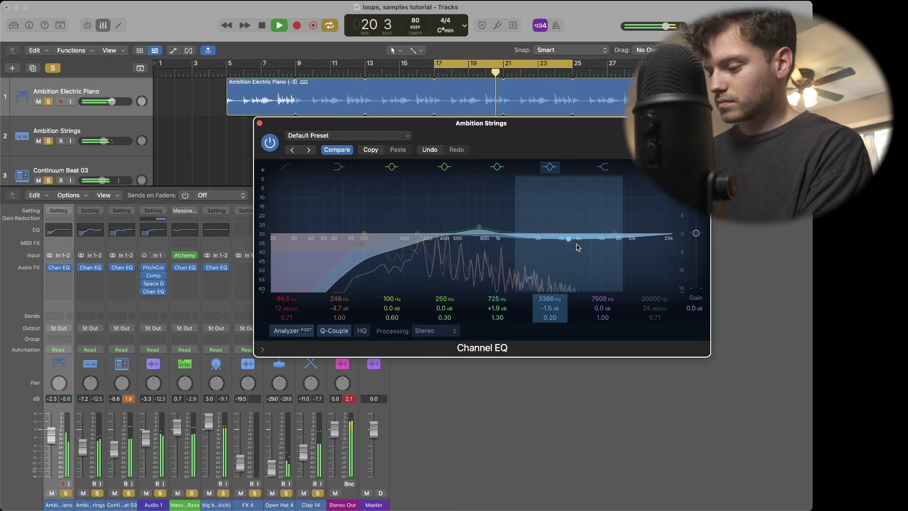
pyautogui.click(260, 124)
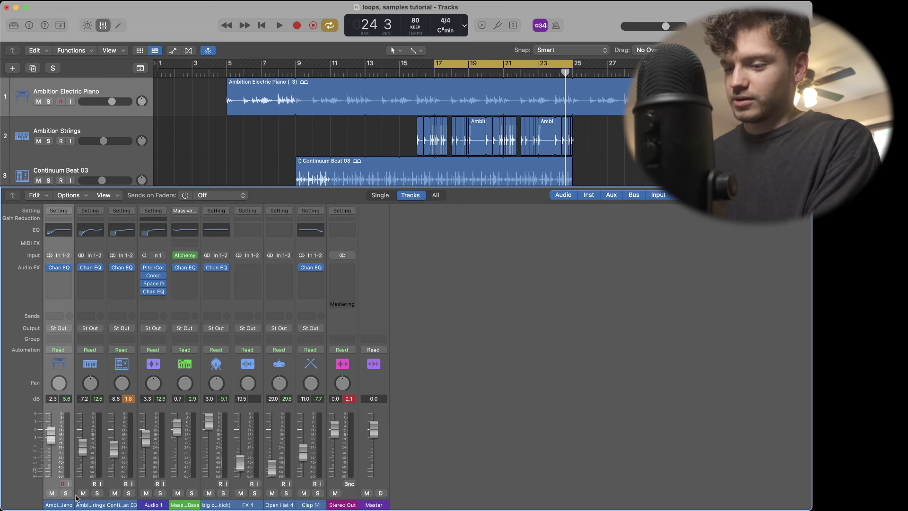
# - Solo the Ambition Electric Piano and play part of the loop to hear it alone
pyautogui.click(66, 494)
pyautogui.press('space')
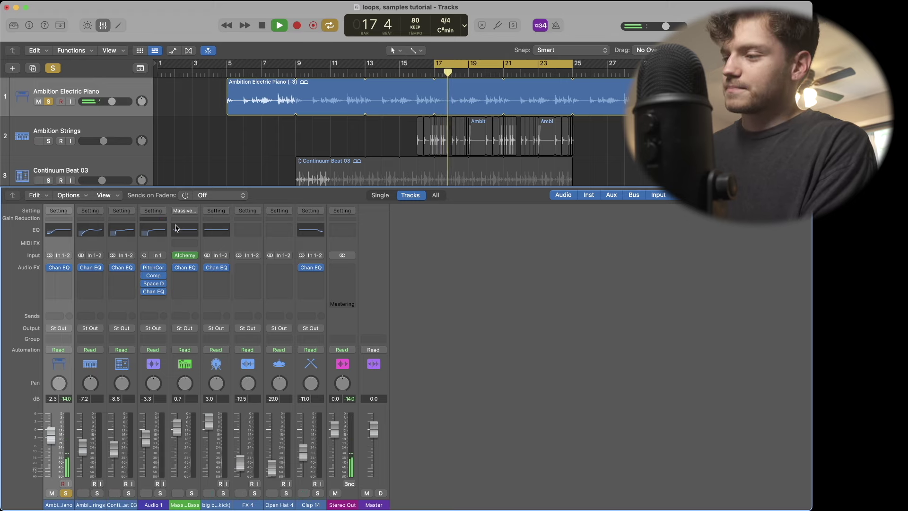
pyautogui.scroll(5, 354, 156)
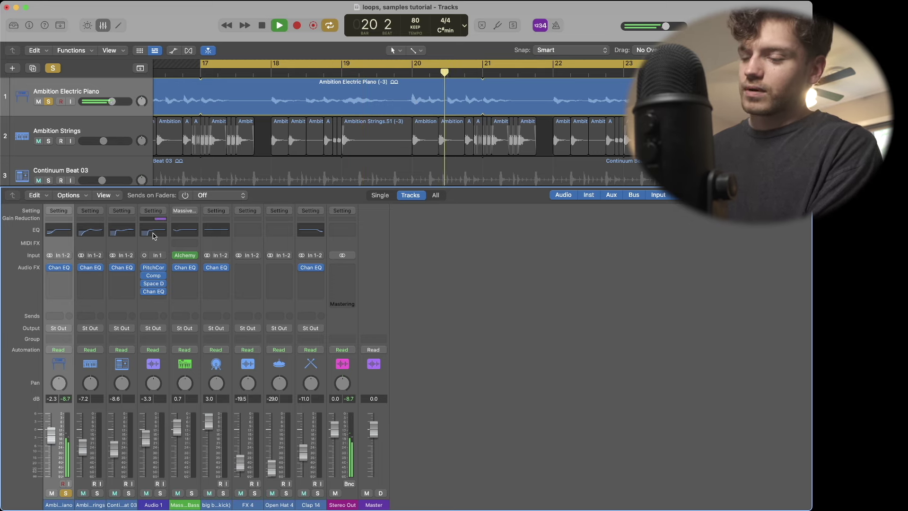
pyautogui.press('space')
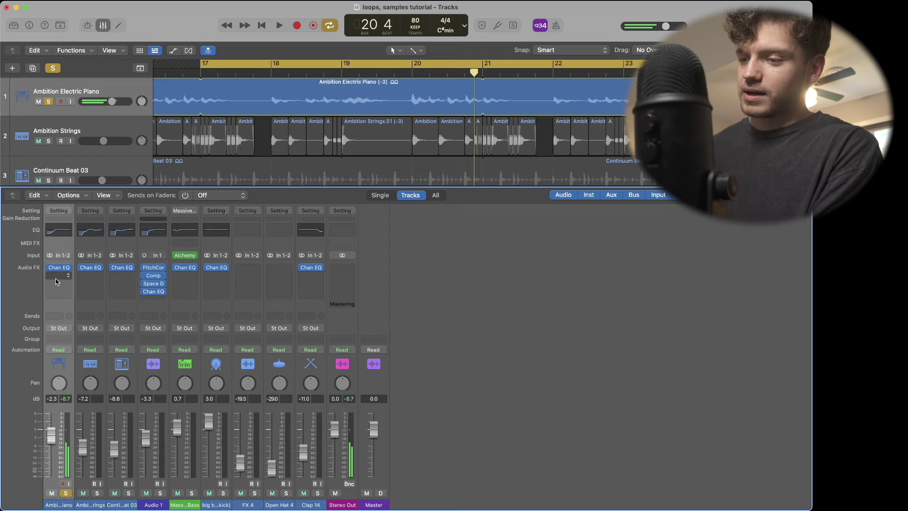
# - Insert a stereo Compressor after the Channel EQ on the Ambition Electric Piano and move the plug-in window clear of the arrangement
pyautogui.click(55, 281)
pyautogui.moveTo(125, 386)
pyautogui.moveTo(170, 397)
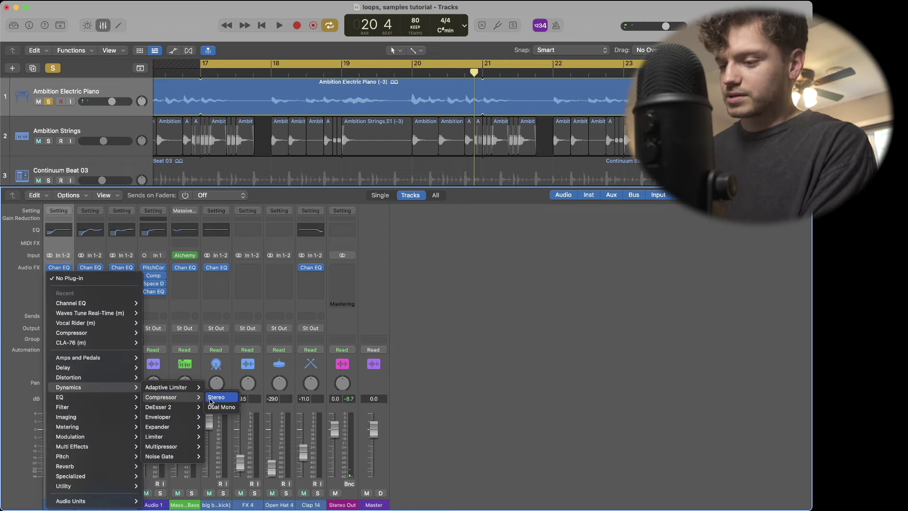
pyautogui.click(216, 398)
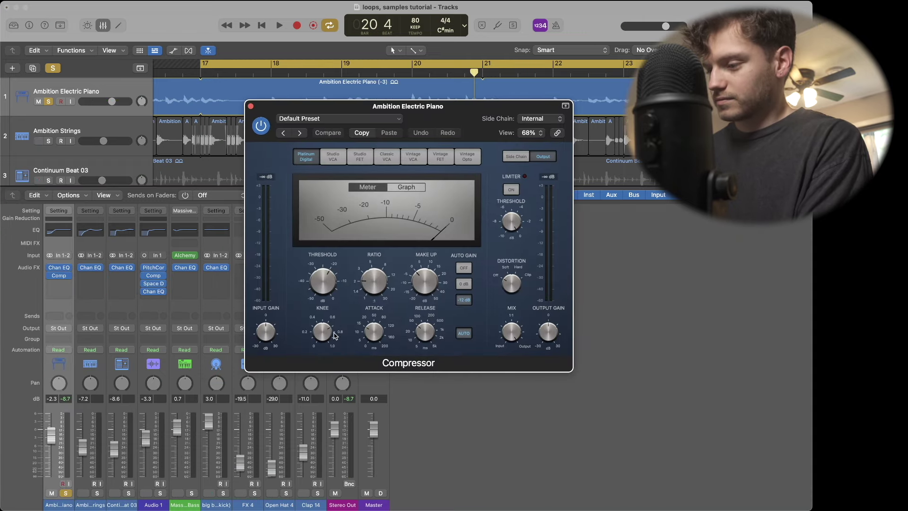
pyautogui.moveTo(423, 119); pyautogui.dragTo(458, 170)
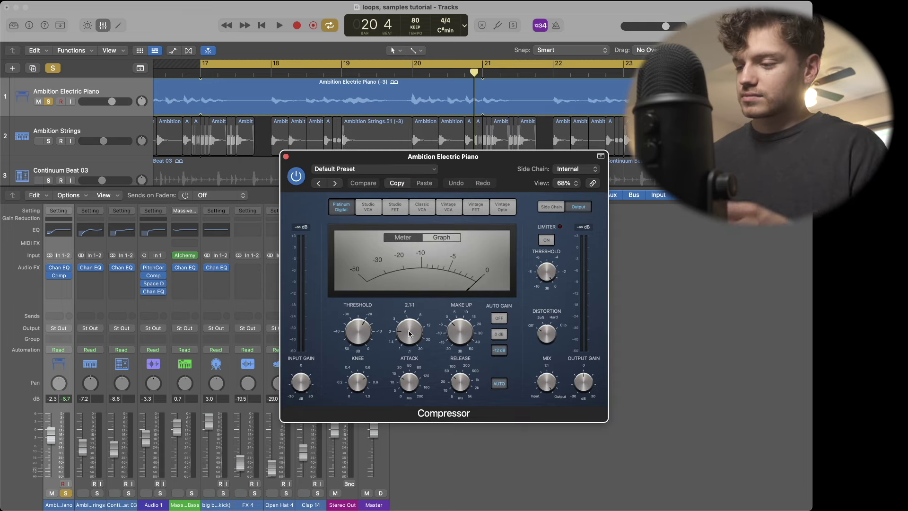
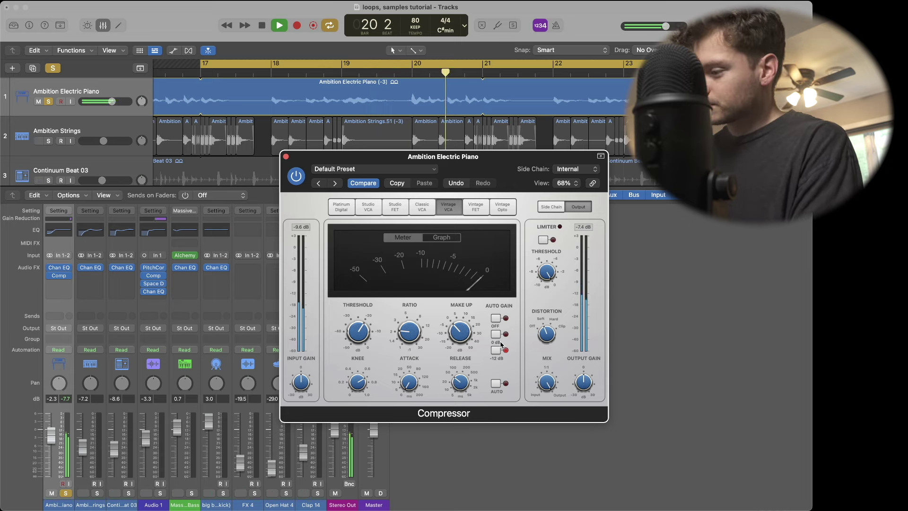
# - Audition the compressed piano in the full mix by briefly lifting its solo
pyautogui.click(48, 102)
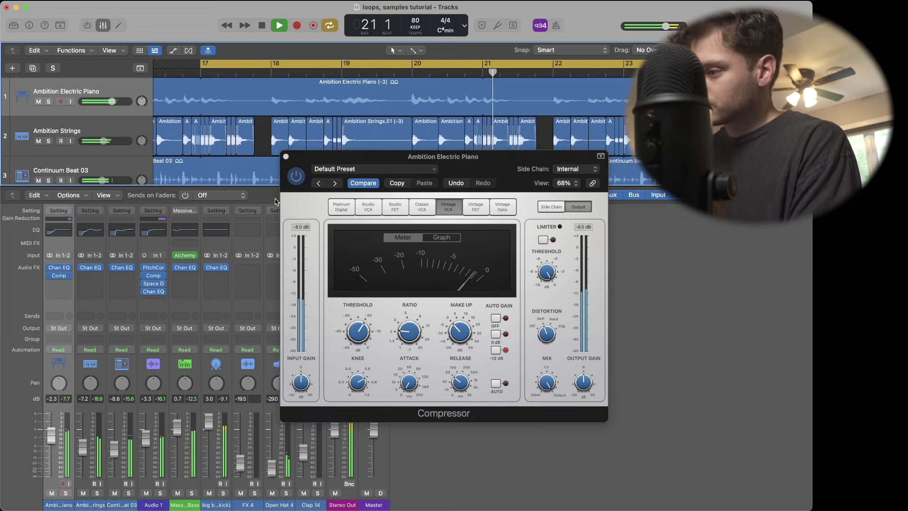
pyautogui.click(49, 101)
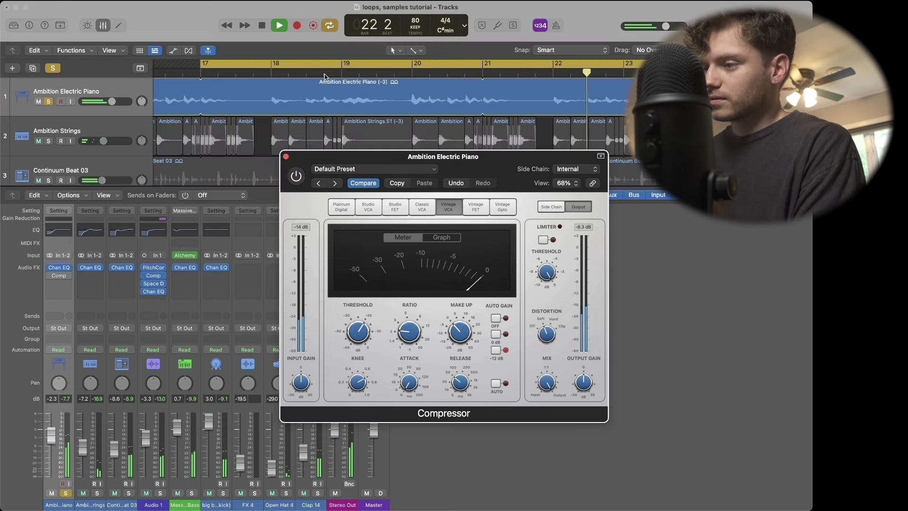
# - Turn off cycle mode and replay the soloed piano from between bars 18 and 19, comparing it with the compressor bypassed and enabled
pyautogui.click(330, 74)
pyautogui.press('c')
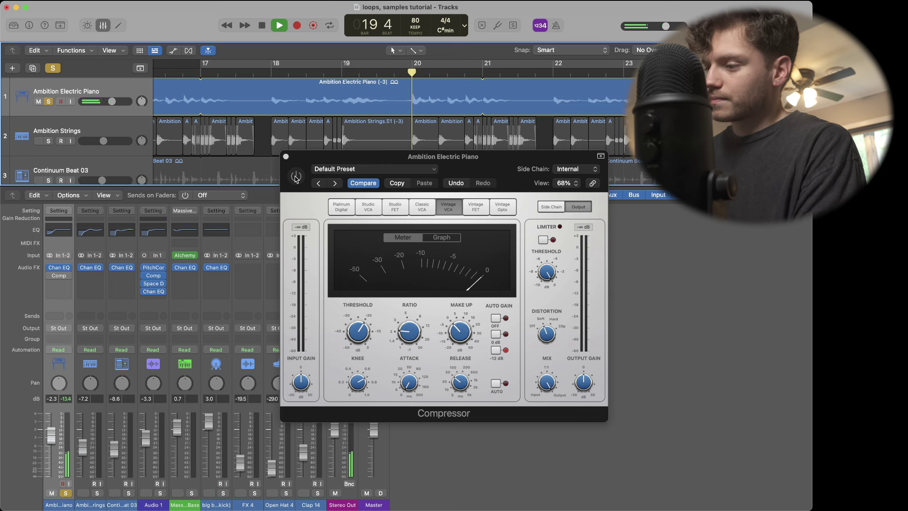
pyautogui.press('space')
pyautogui.click(310, 74)
pyautogui.click(313, 196)
pyautogui.press('space')
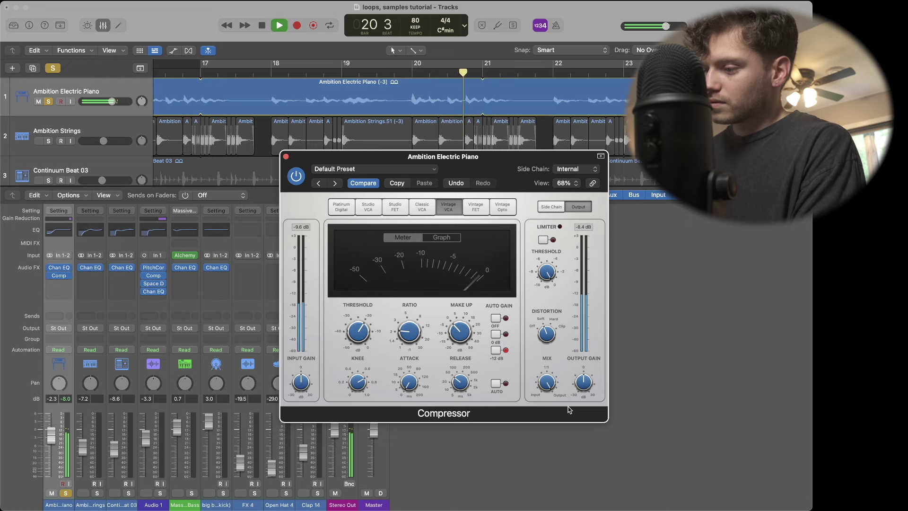
# - Replay the soloed, compressed electric piano from around bars 18 and 19 to judge the current settings
pyautogui.click(287, 68)
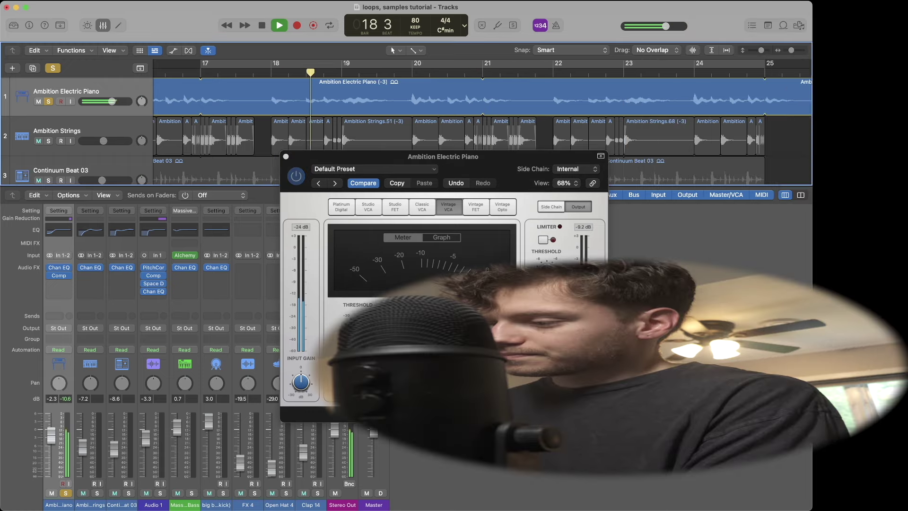
pyautogui.click(586, 390)
pyautogui.press('space')
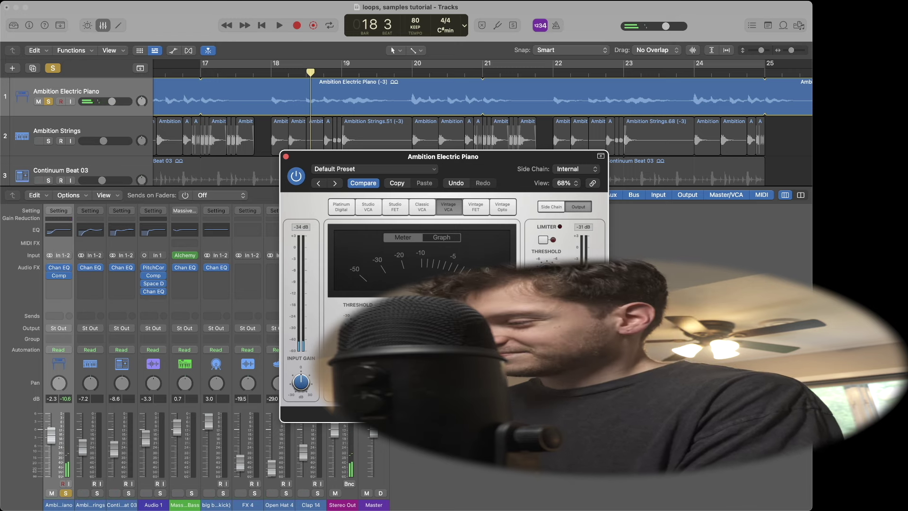
pyautogui.press('space')
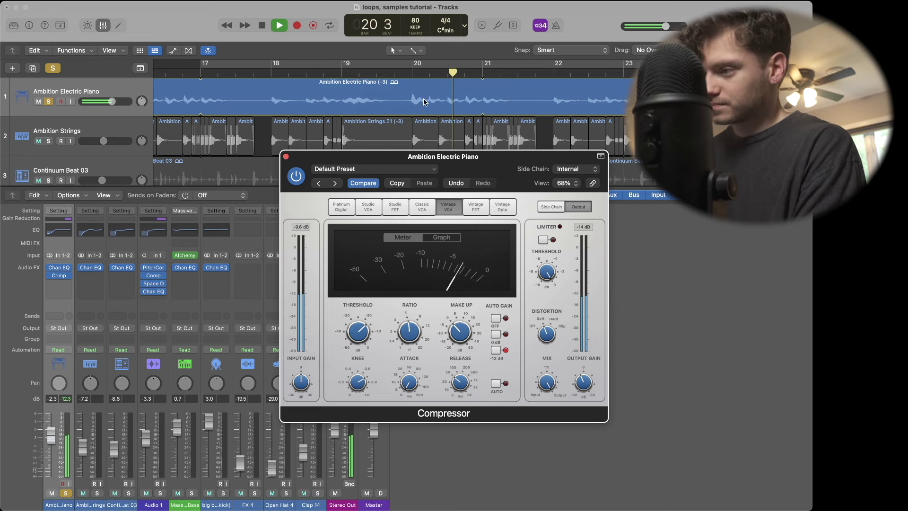
pyautogui.click(403, 74)
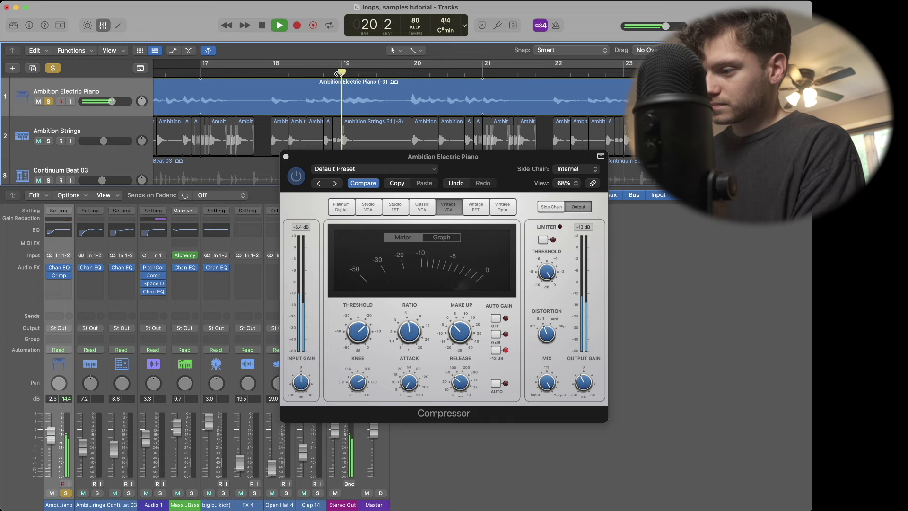
# - Set the piano compressor's attack to 13.0 ms, turn cycle mode back on and fine-tune the threshold
pyautogui.click(414, 340)
pyautogui.moveTo(411, 382); pyautogui.dragTo(411, 358)
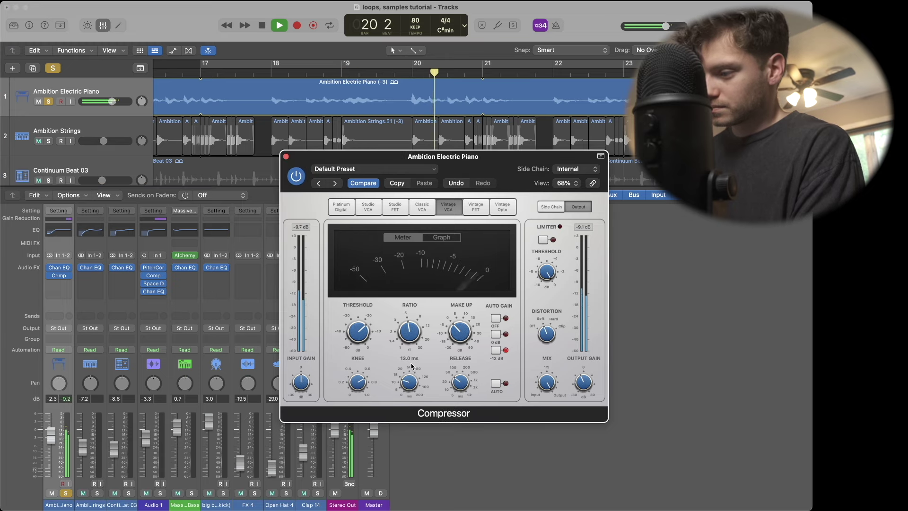
pyautogui.press('c')
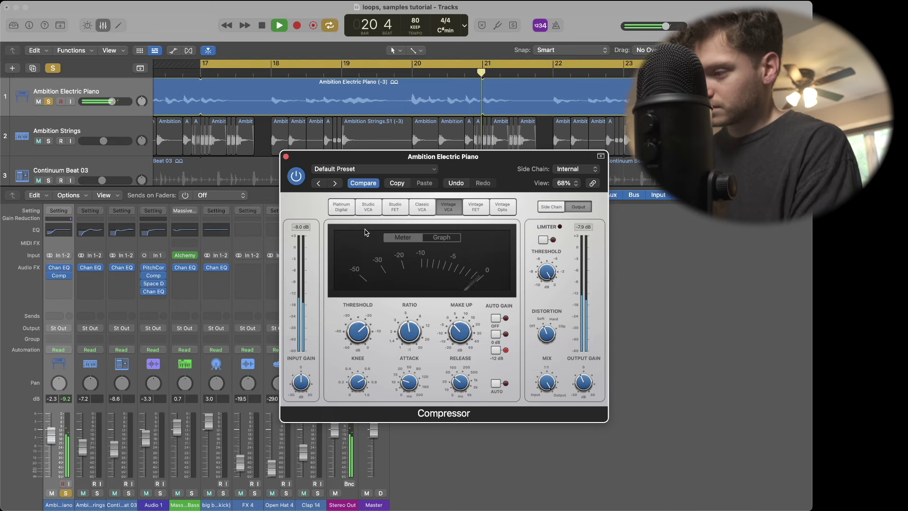
pyautogui.moveTo(369, 333); pyautogui.dragTo(362, 339)
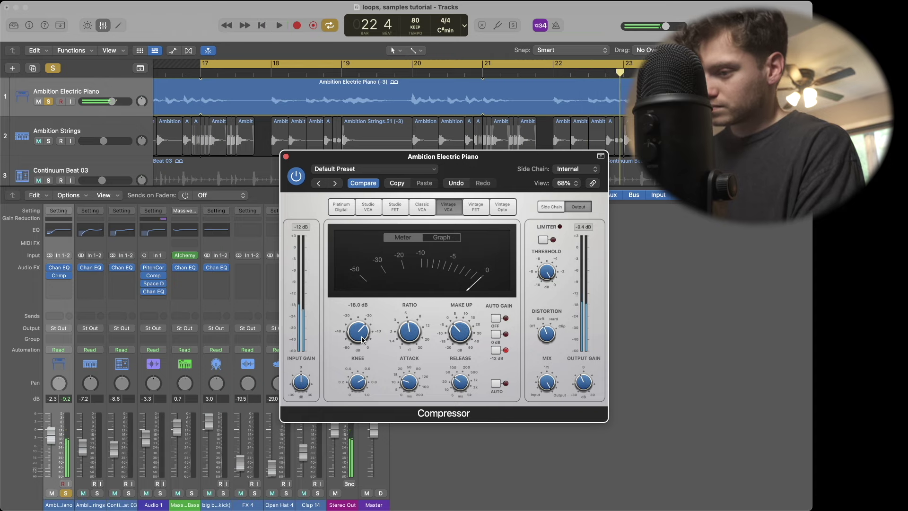
# - Compare the electric piano soloed and in the full mix, closing its Compressor, and stop playback with the piano soloed
pyautogui.press('s')
pyautogui.press('s')
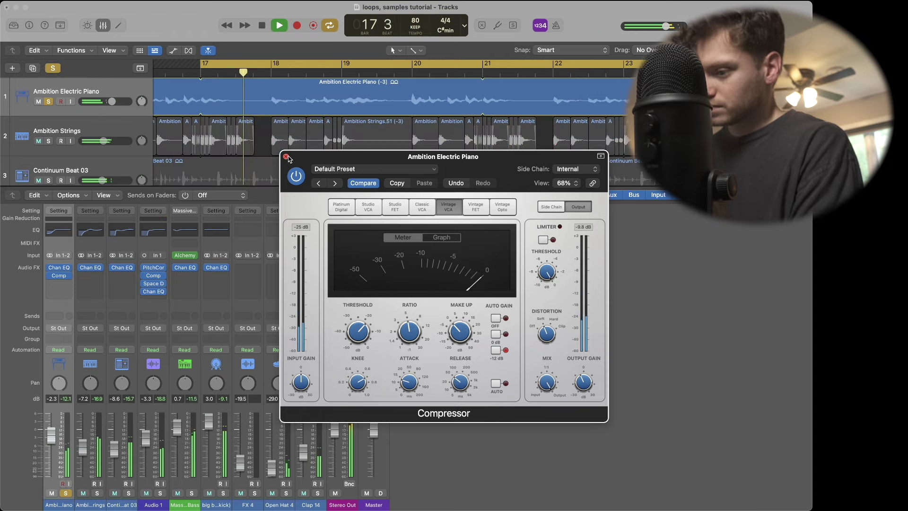
pyautogui.click(286, 157)
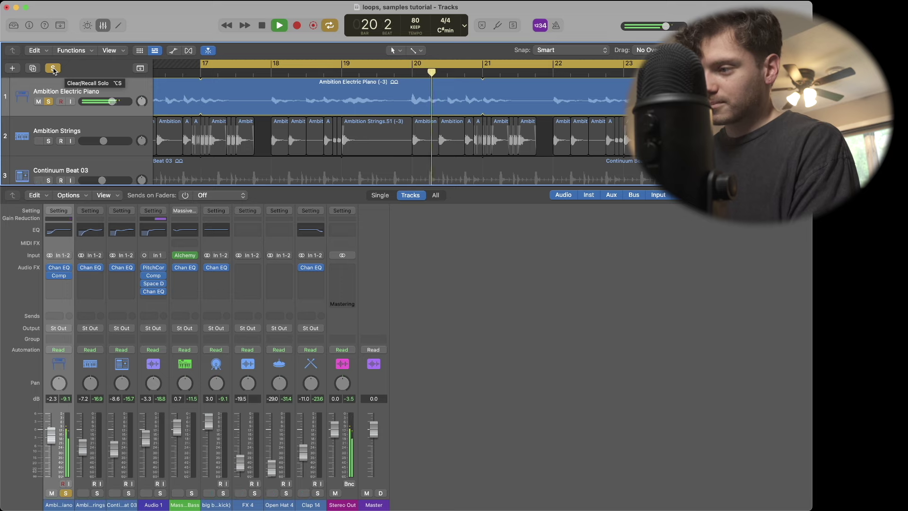
pyautogui.click(54, 69)
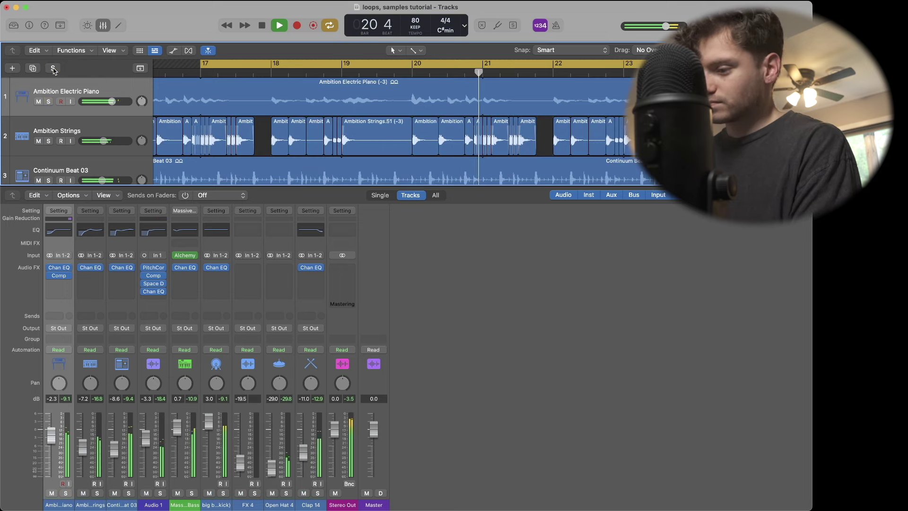
pyautogui.press('x')
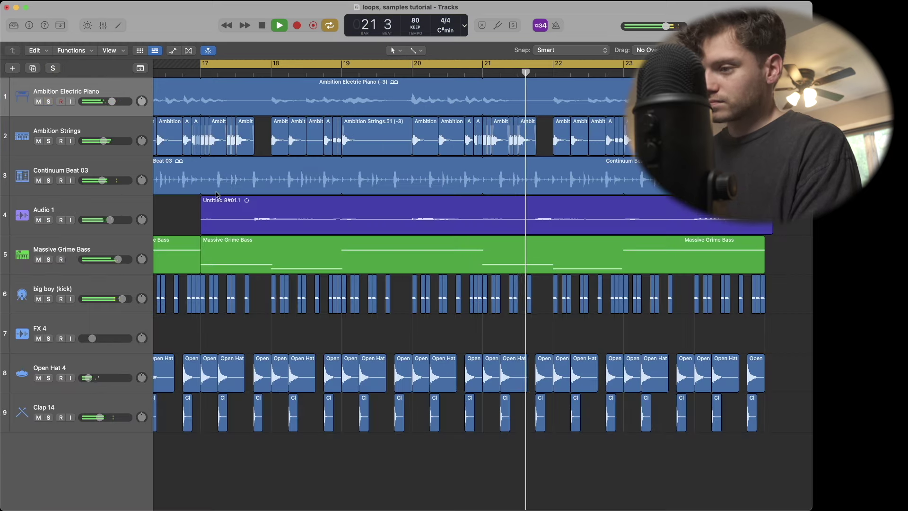
pyautogui.press('x')
pyautogui.click(54, 69)
pyautogui.press('space')
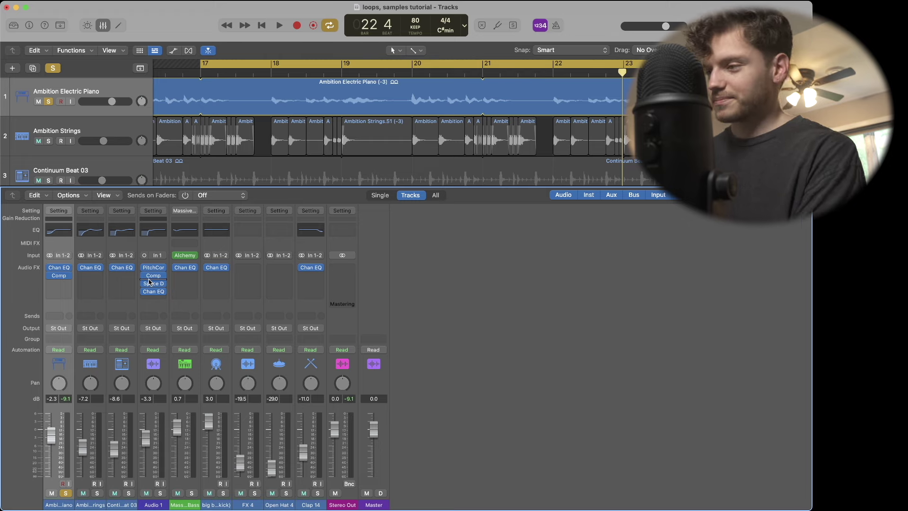
# - Route the outputs of Continuum Beat 03, big boy (kick), FX 4, Open Hat 4 and Clap 14 together to Bus 1
pyautogui.press('Down')
pyautogui.press('Down')
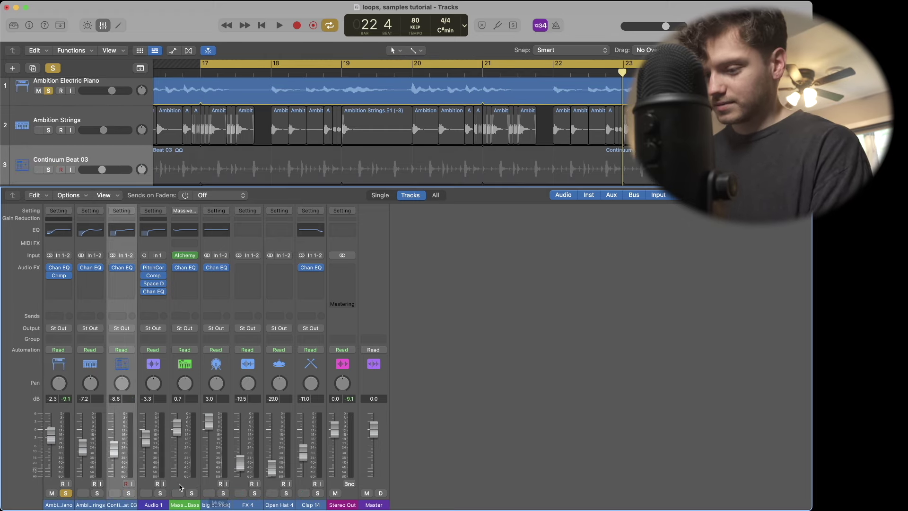
pyautogui.keyDown('super'); pyautogui.click(218, 505); pyautogui.keyUp('super')
pyautogui.keyDown('super'); pyautogui.click(254, 506); pyautogui.keyUp('super')
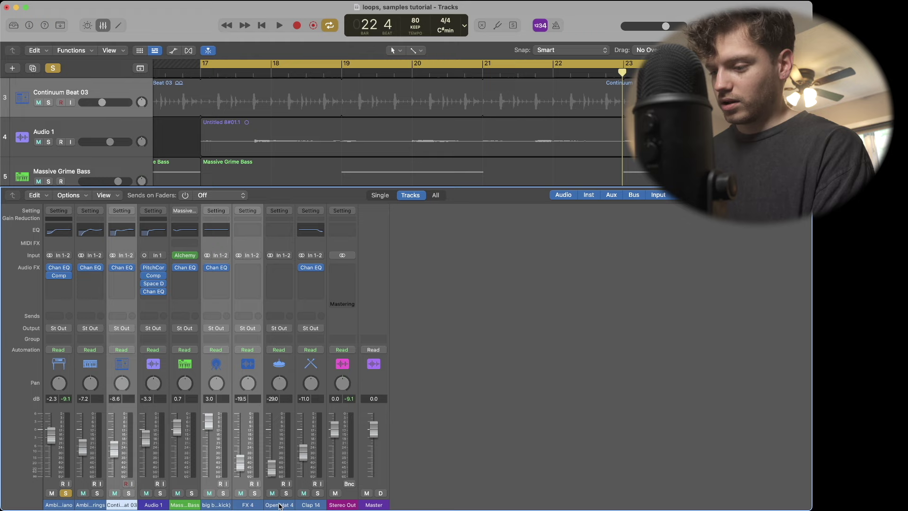
pyautogui.keyDown('super'); pyautogui.click(283, 505); pyautogui.keyUp('super')
pyautogui.keyDown('super'); pyautogui.click(311, 505); pyautogui.keyUp('super')
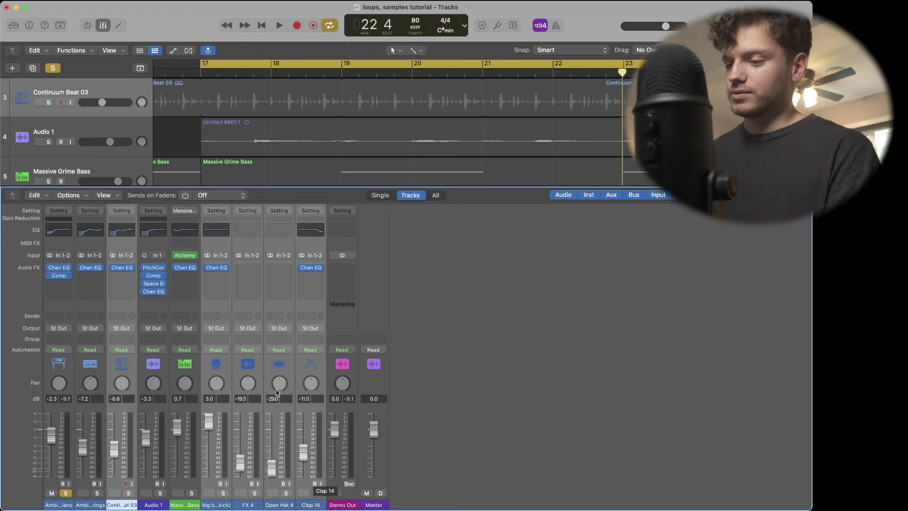
pyautogui.click(216, 328)
pyautogui.moveTo(239, 369)
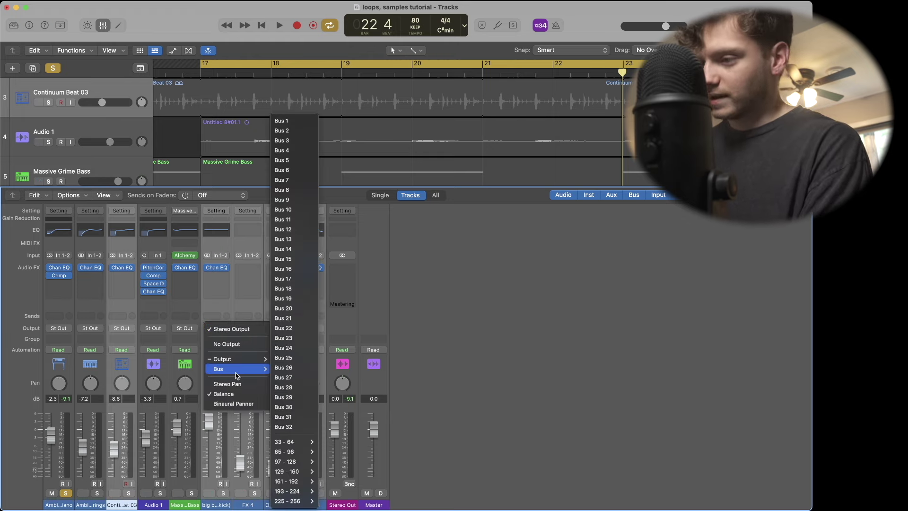
pyautogui.click(290, 122)
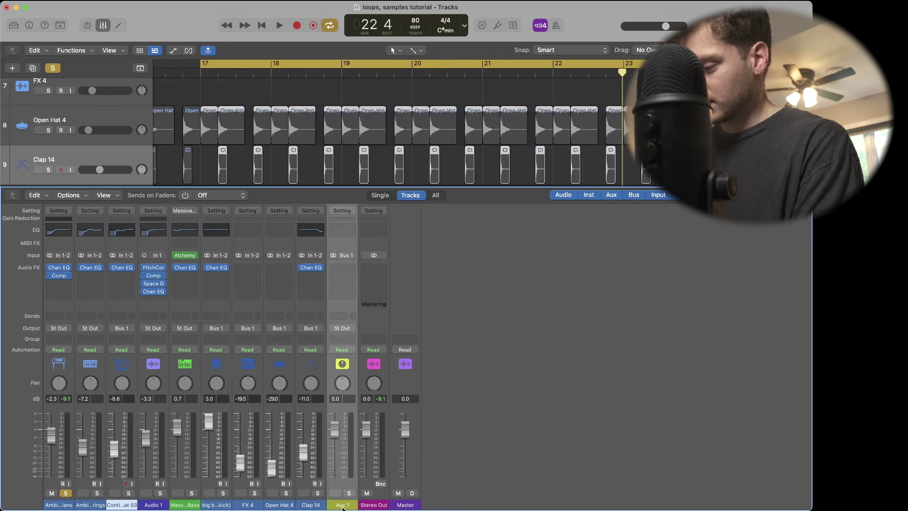
# - Rename the new Bus 1 aux channel as drums and insert a Compressor on it
pyautogui.doubleClick(342, 505)
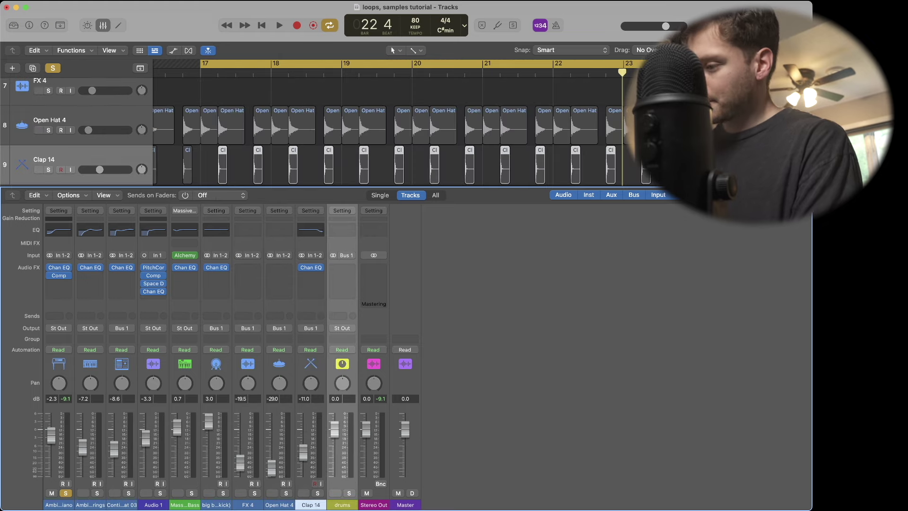
pyautogui.click(339, 268)
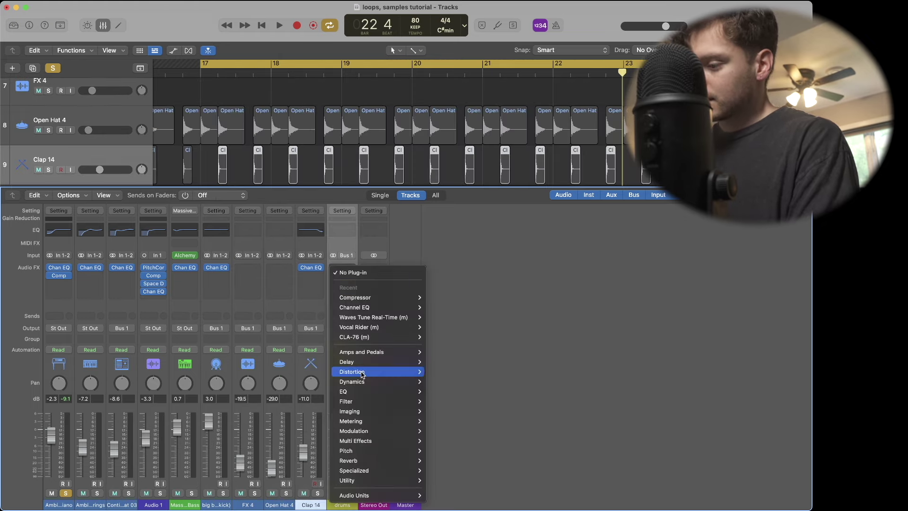
pyautogui.moveTo(360, 381)
pyautogui.moveTo(480, 389)
pyautogui.click(500, 392)
# - Load the VCA Soft Kit drum preset in the drums Compressor during playback and switch the plug-in on
pyautogui.press('space')
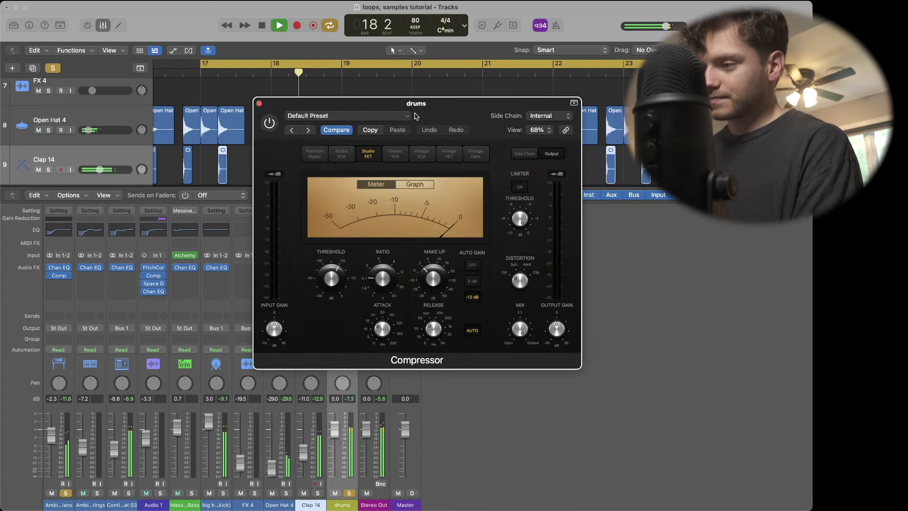
pyautogui.click(395, 120)
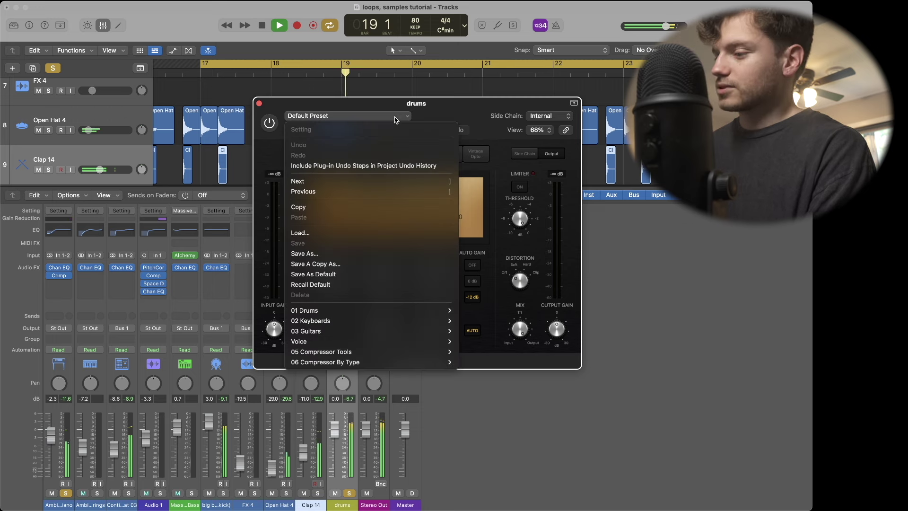
pyautogui.moveTo(357, 316)
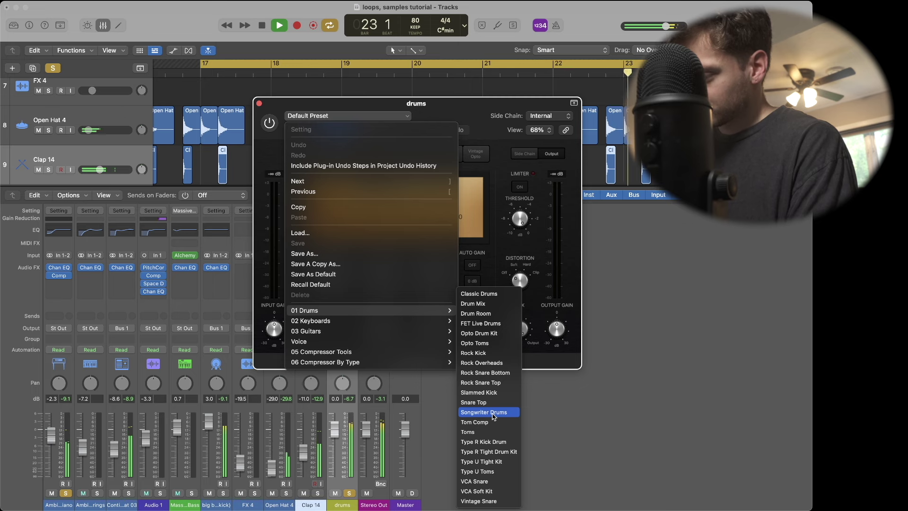
pyautogui.click(478, 491)
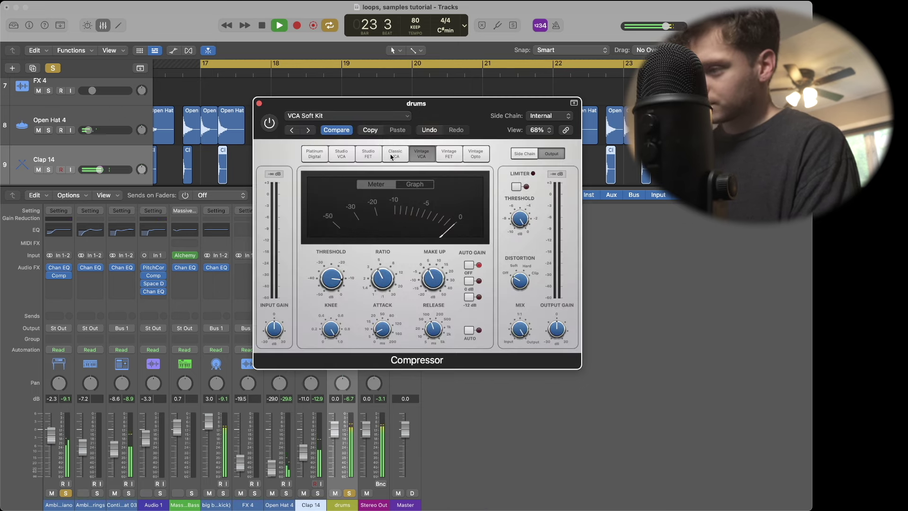
pyautogui.click(270, 126)
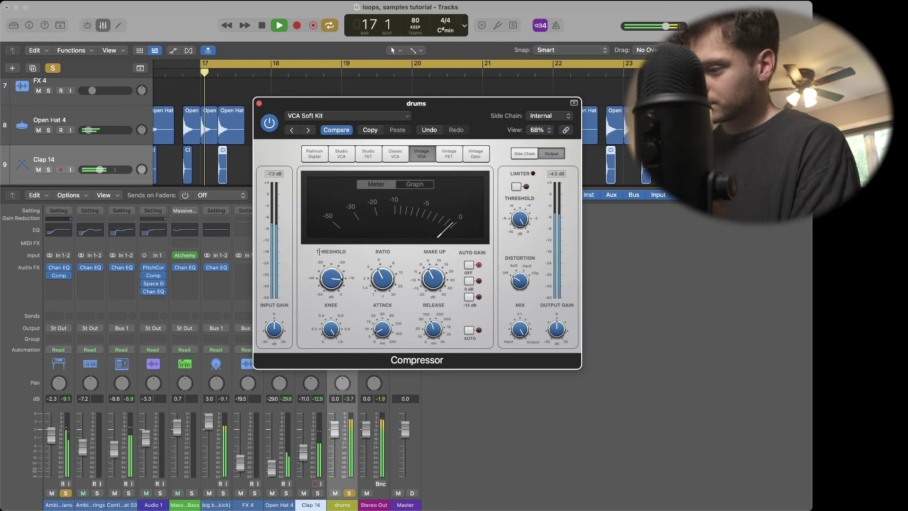
# - Set the drums compressor's threshold to -12.0 dB, audition the drums without the electric piano, and close the plug-in
pyautogui.moveTo(331, 278); pyautogui.dragTo(331, 290)
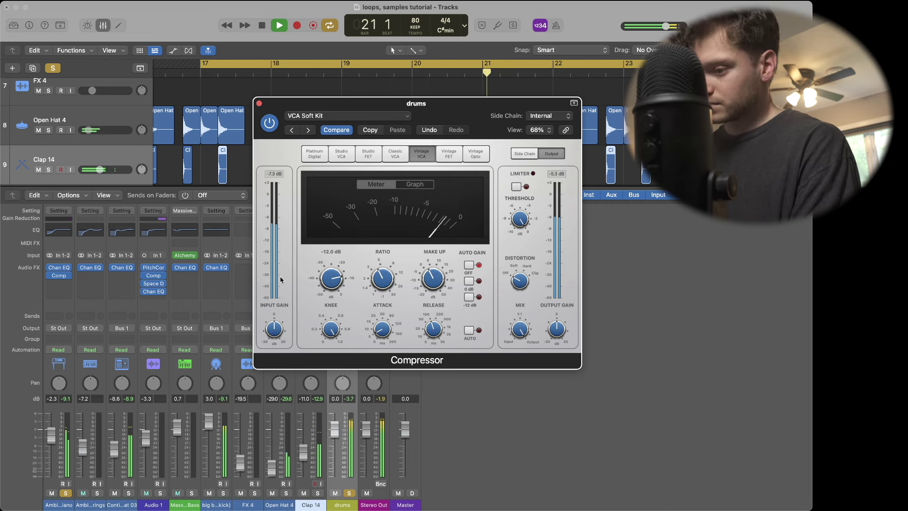
pyautogui.click(66, 493)
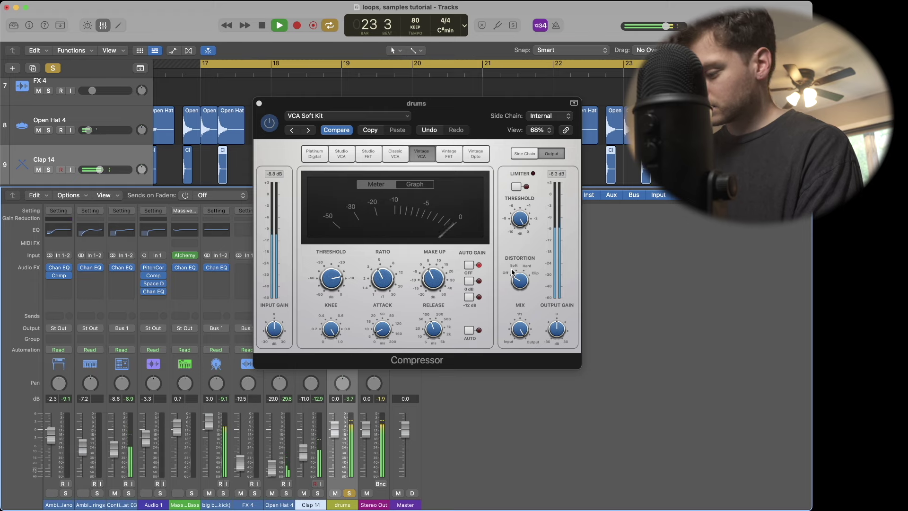
pyautogui.press('space')
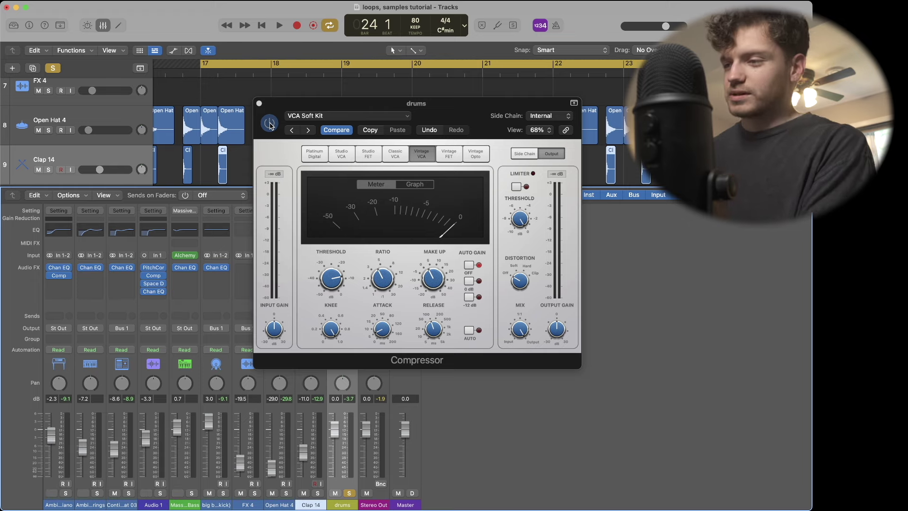
pyautogui.click(260, 104)
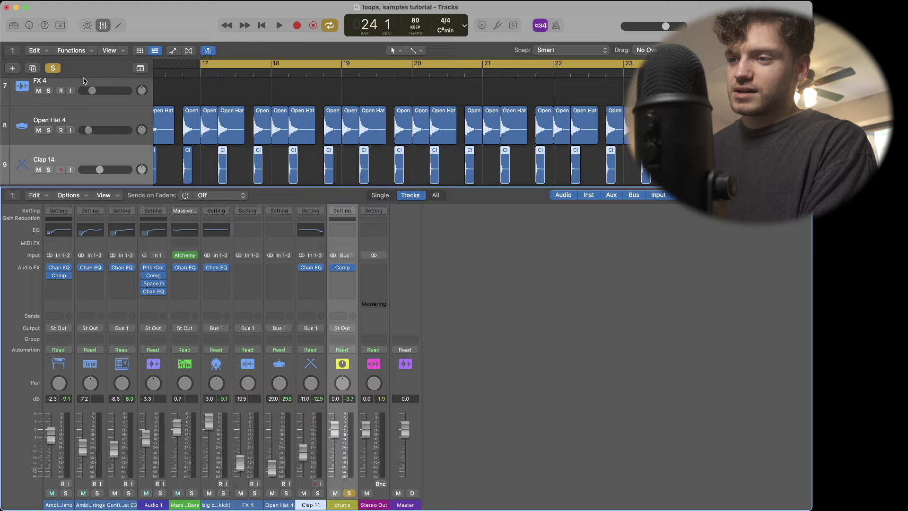
# - Clear all solos, hide the mixer and play the loop to hear the full mix
pyautogui.click(52, 68)
pyautogui.hscroll(-2, 75, 71)
pyautogui.scroll(1, 76, 71)
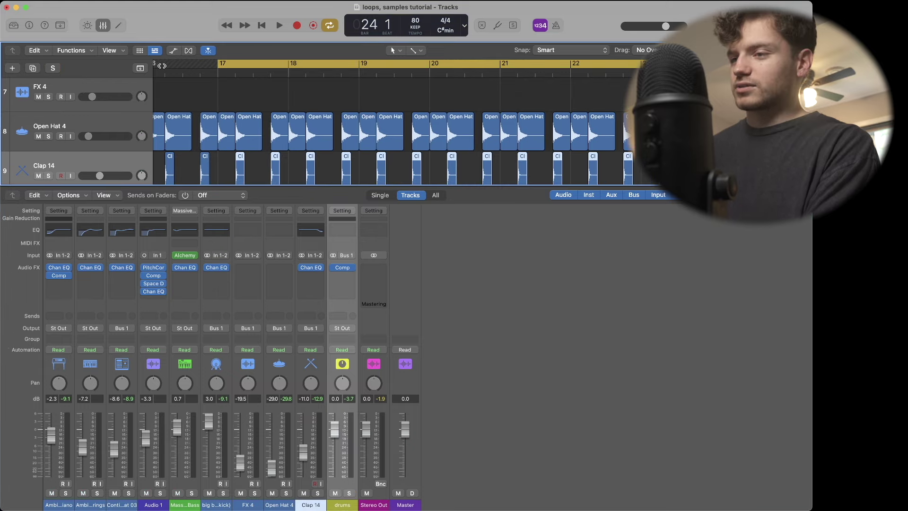
pyautogui.click(102, 30)
pyautogui.click(310, 466)
pyautogui.hscroll(-1, 310, 467)
pyautogui.press('super+Left')
pyautogui.press('super+Left')
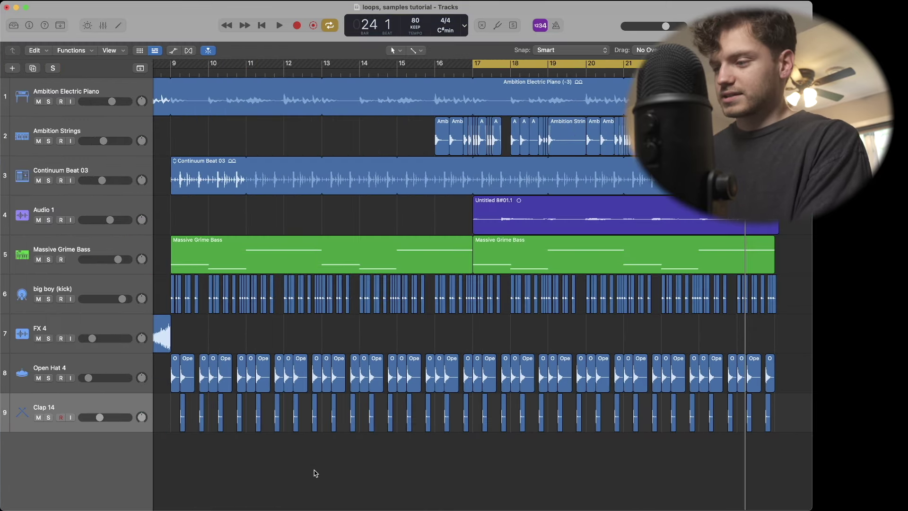
pyautogui.press('space')
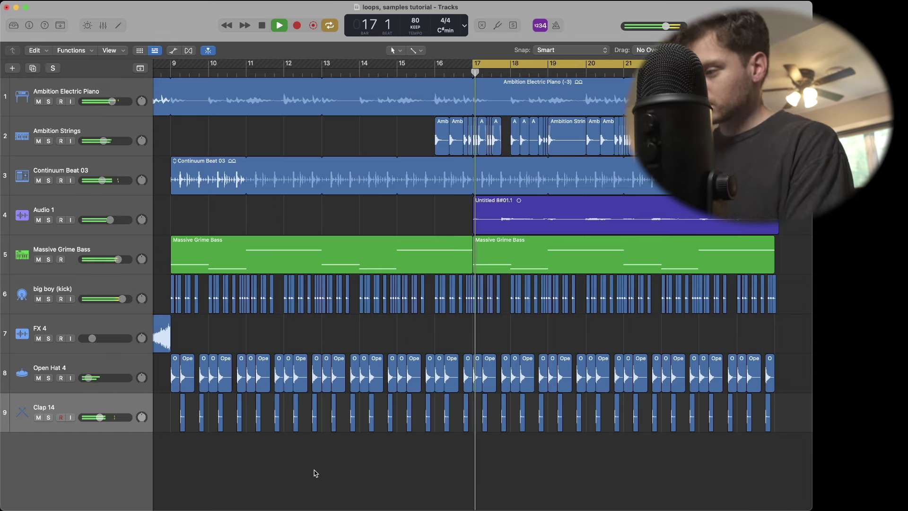
pyautogui.press('space')
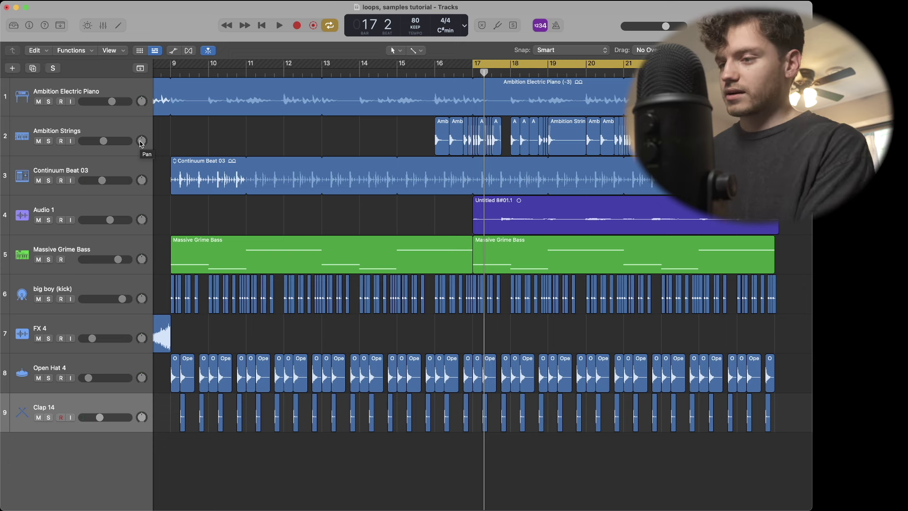
# - Pan the Ambition Strings to the left, trying -22 first, and pan Audio 1 to +12 while the loop plays
pyautogui.click(142, 141)
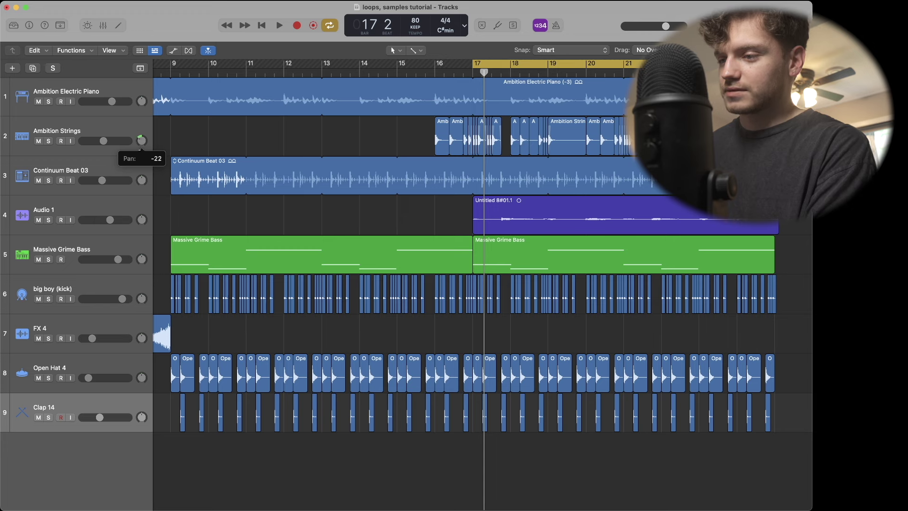
pyautogui.press('space')
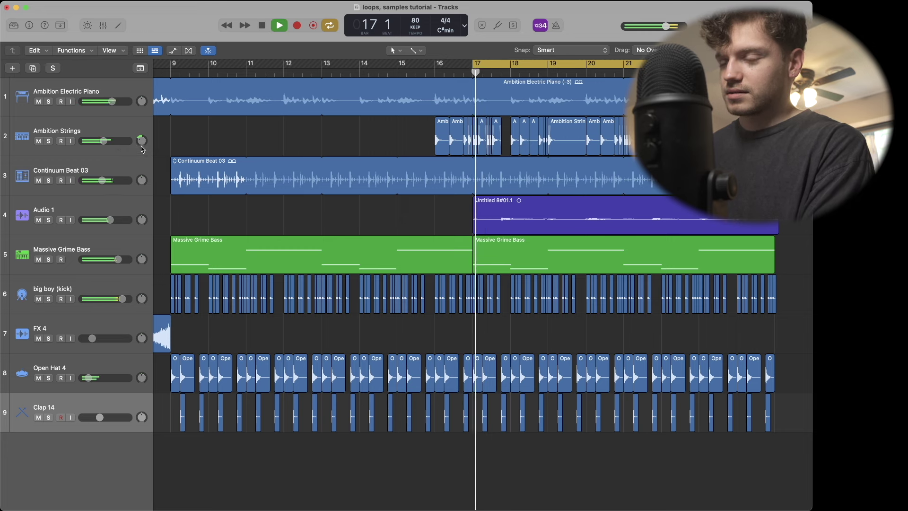
pyautogui.moveTo(142, 141); pyautogui.dragTo(141, 135)
pyautogui.moveTo(141, 219); pyautogui.dragTo(141, 214)
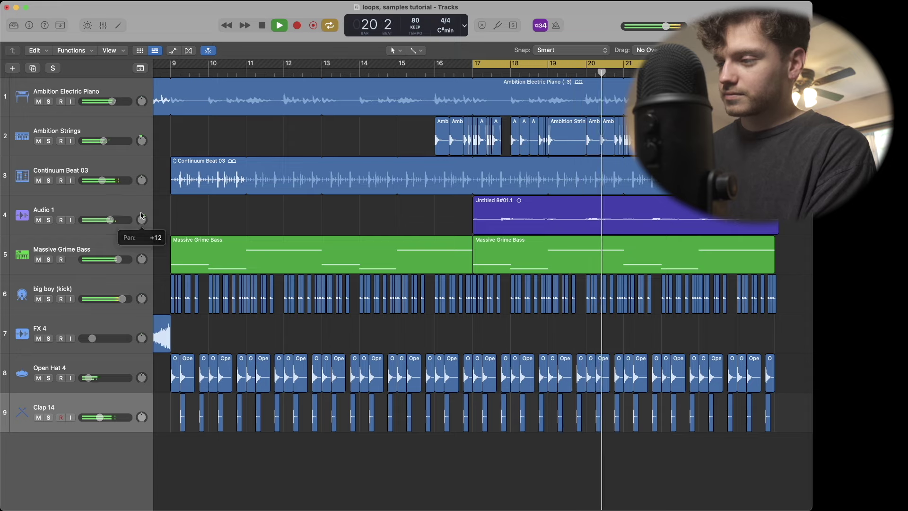
# - Lower the Ambition Electric Piano track's volume to -5.7 dB while the loop plays
pyautogui.hscroll(3, 310, 220)
pyautogui.press('super+Left')
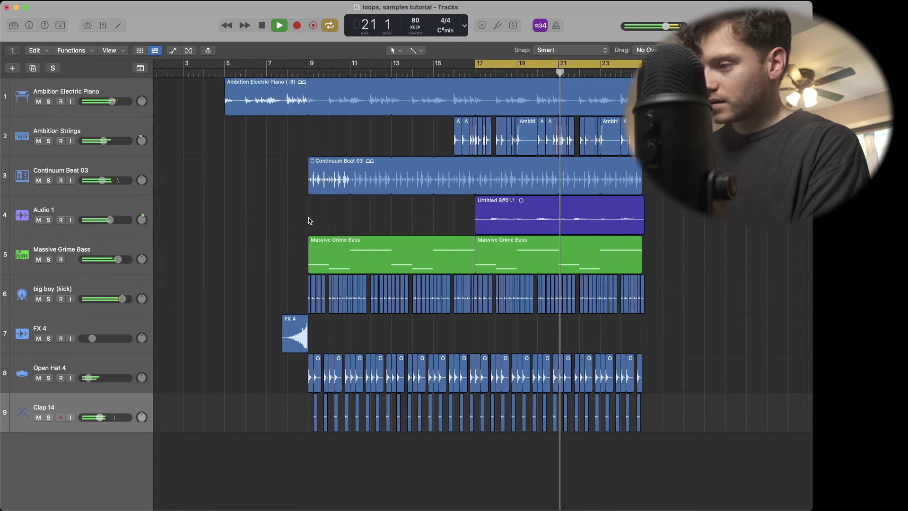
pyautogui.moveTo(106, 99); pyautogui.dragTo(98, 99)
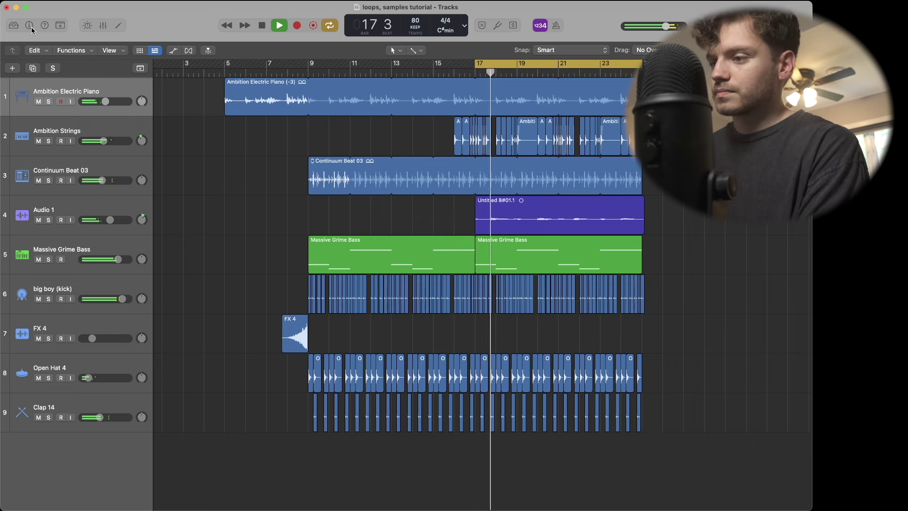
# - Show the channel strip inspector, stop playback, and insert a stereo Clip Distortion on the Ambition Electric Piano track
pyautogui.click(30, 26)
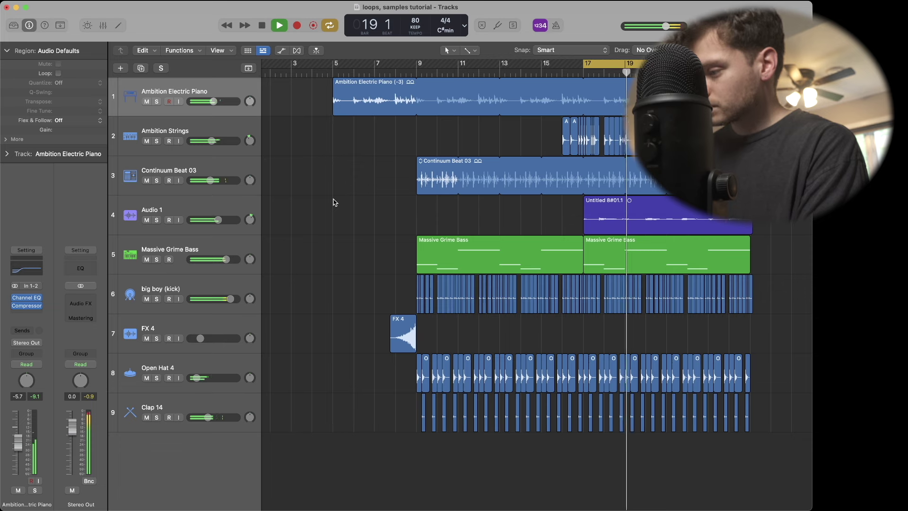
pyautogui.hscroll(2, 334, 203)
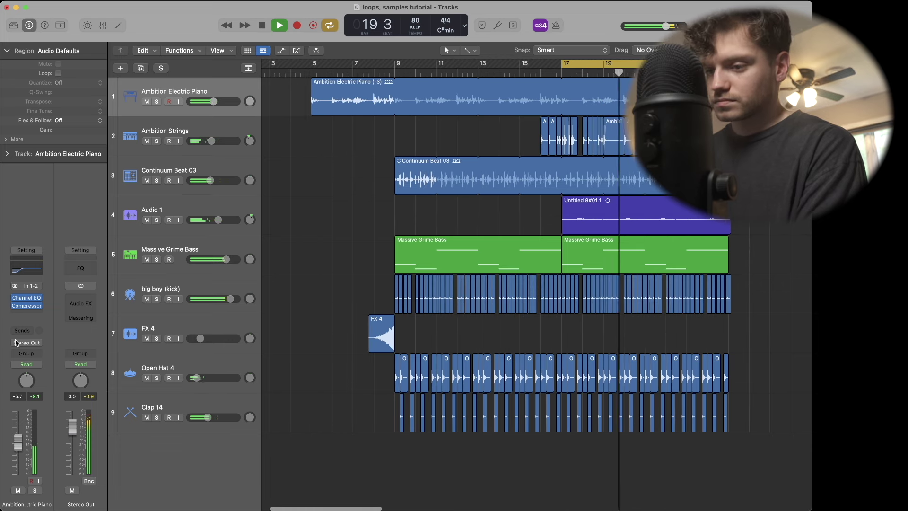
pyautogui.press('space')
pyautogui.click(25, 312)
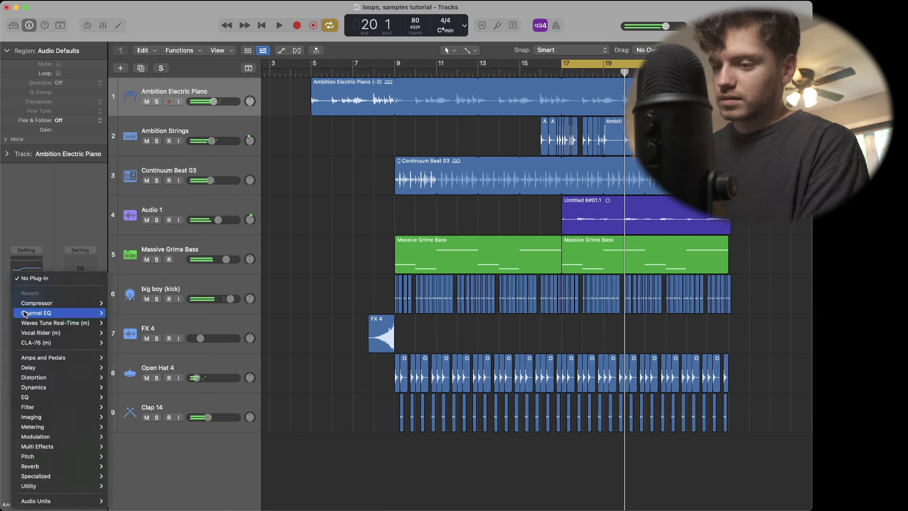
pyautogui.moveTo(25, 313)
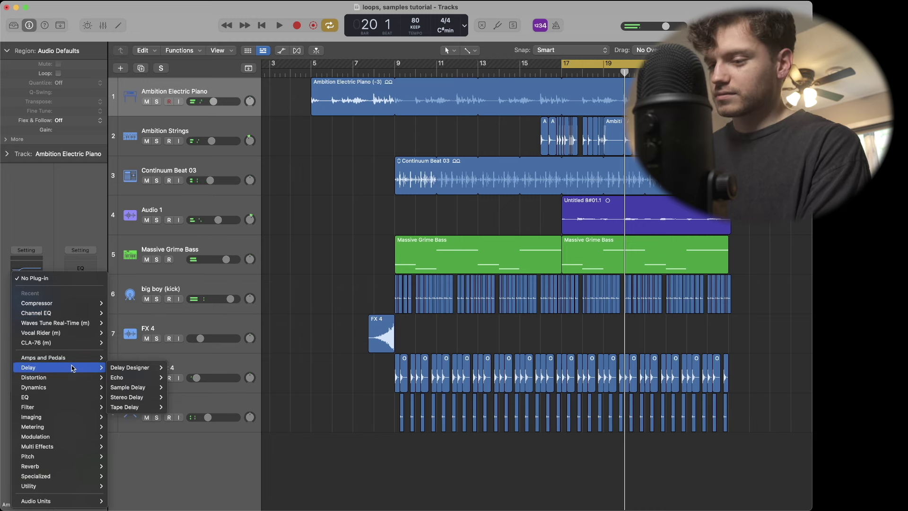
pyautogui.moveTo(80, 391)
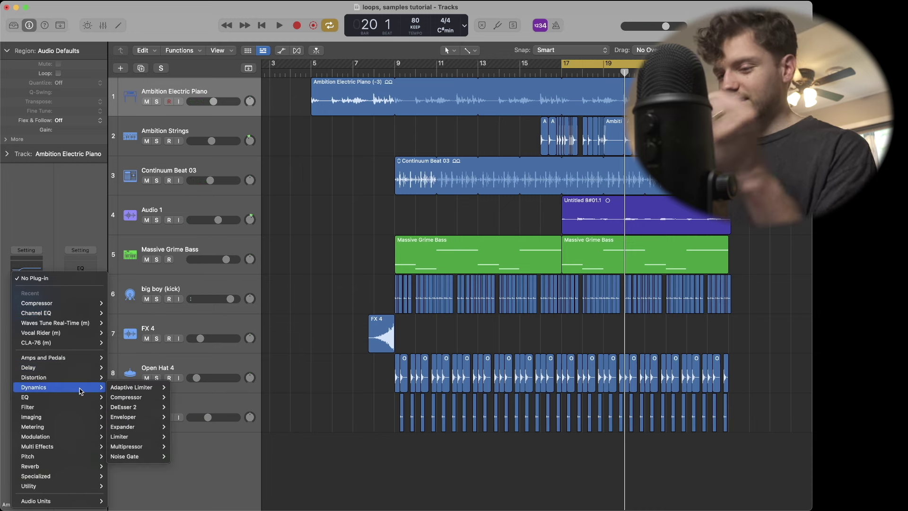
pyautogui.moveTo(78, 375)
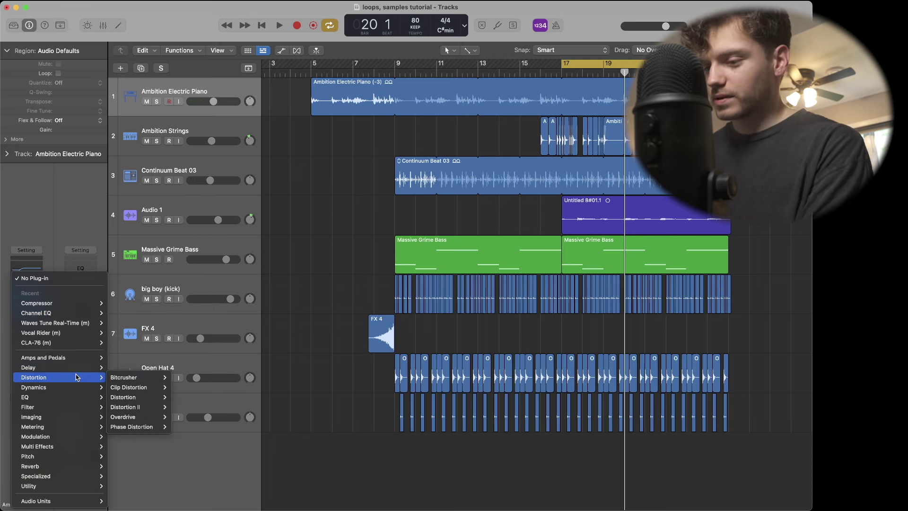
pyautogui.moveTo(122, 388)
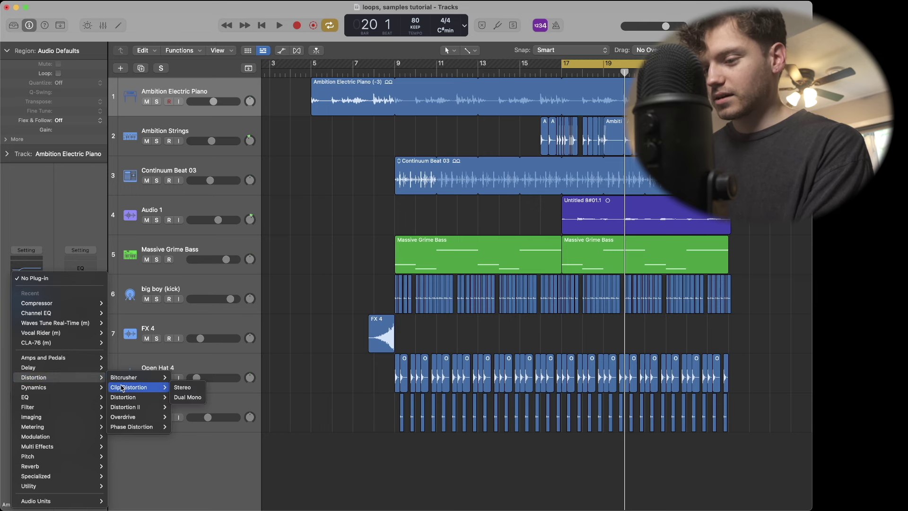
pyautogui.click(182, 387)
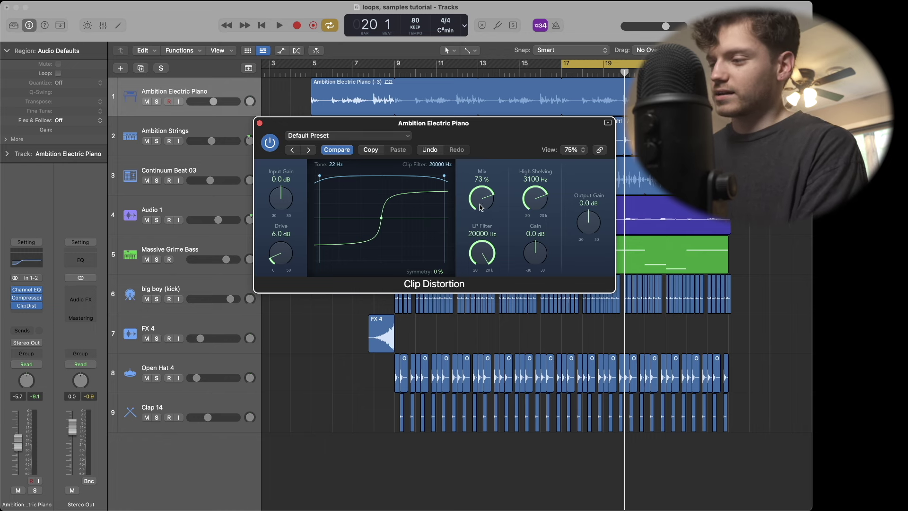
# - Solo the electric piano during playback and set Clip Distortion to 19% mix, +2.5 dB output gain and a 4700 Hz LP filter
pyautogui.press('space')
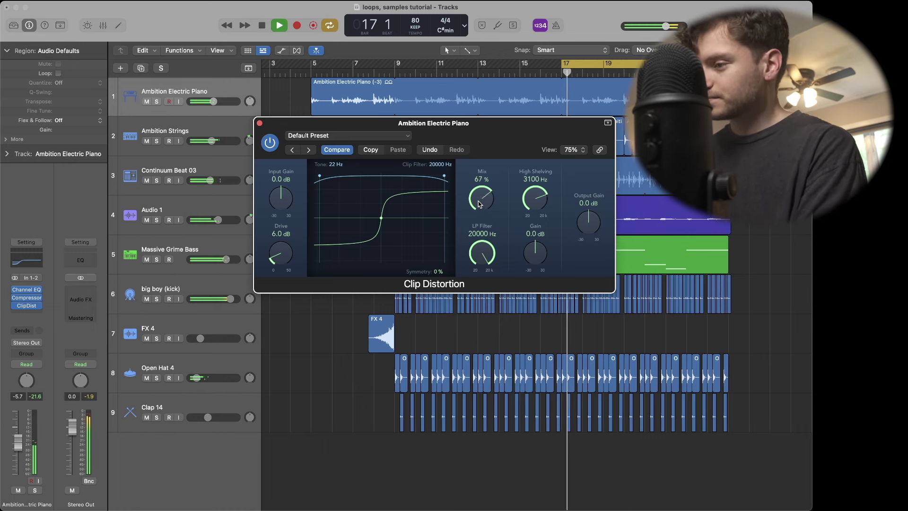
pyautogui.press('s')
pyautogui.moveTo(481, 198); pyautogui.dragTo(481, 271)
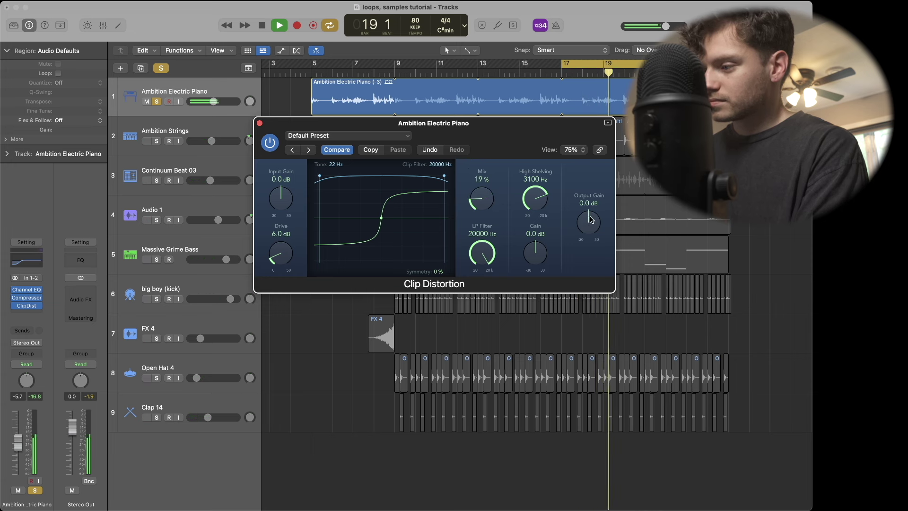
pyautogui.moveTo(588, 218); pyautogui.dragTo(589, 212)
pyautogui.moveTo(482, 253); pyautogui.dragTo(481, 281)
# - Unsolo the electric piano, set Clip Distortion's output gain to +1.5 dB, close the plug-in, and set the track's volume to -5.8 dB
pyautogui.press('s')
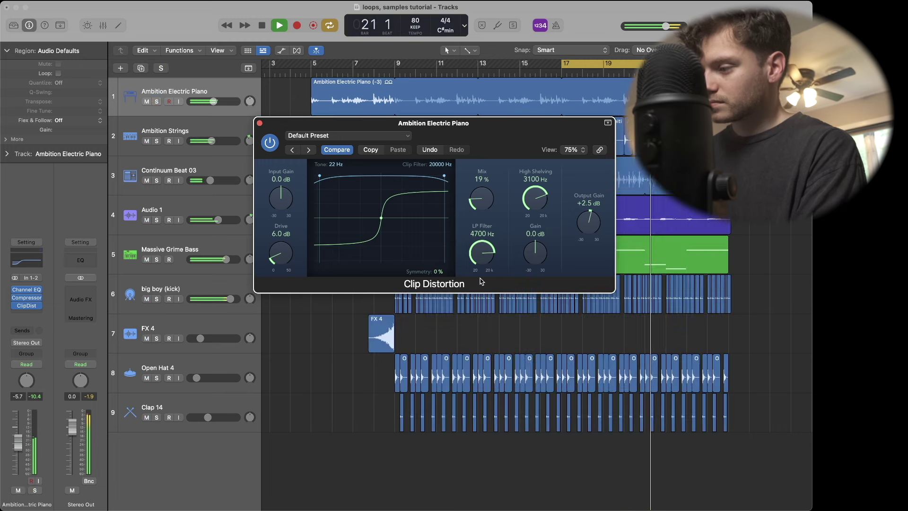
pyautogui.moveTo(598, 220); pyautogui.dragTo(596, 225)
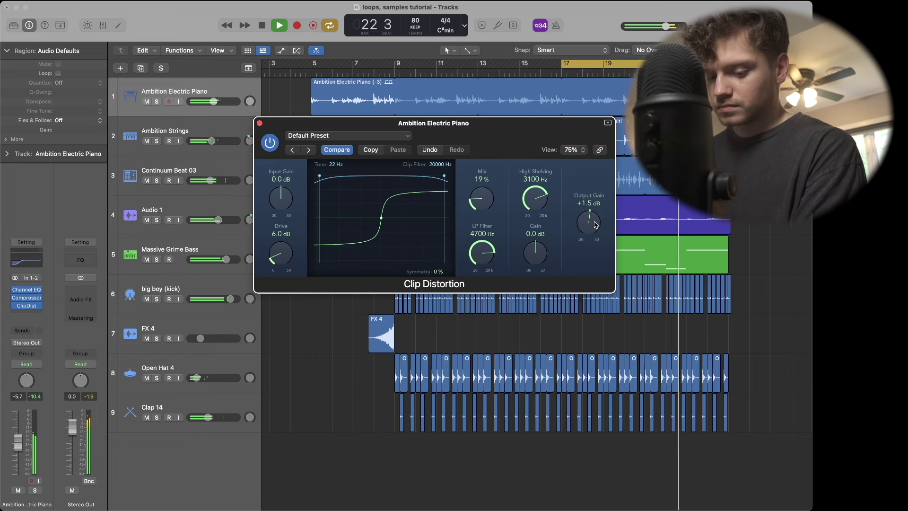
pyautogui.click(259, 123)
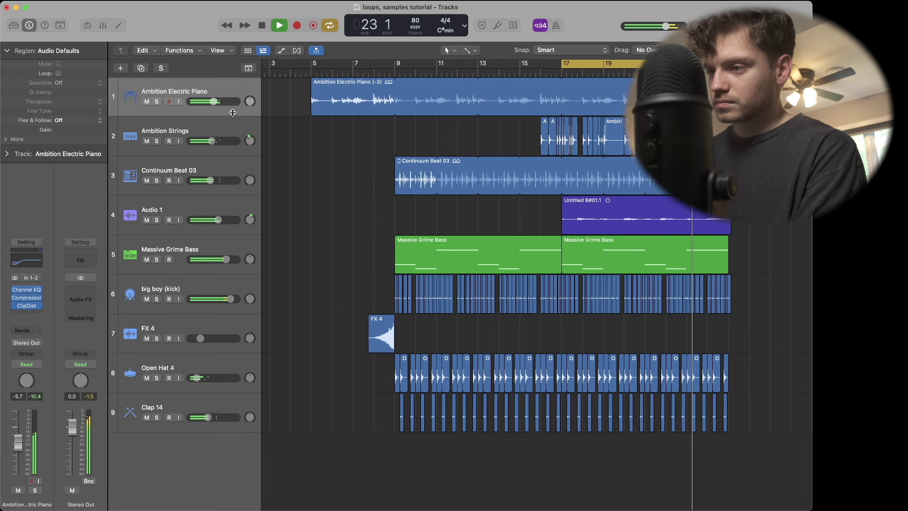
pyautogui.moveTo(213, 102)
pyautogui.hscroll(3, 317, 185)
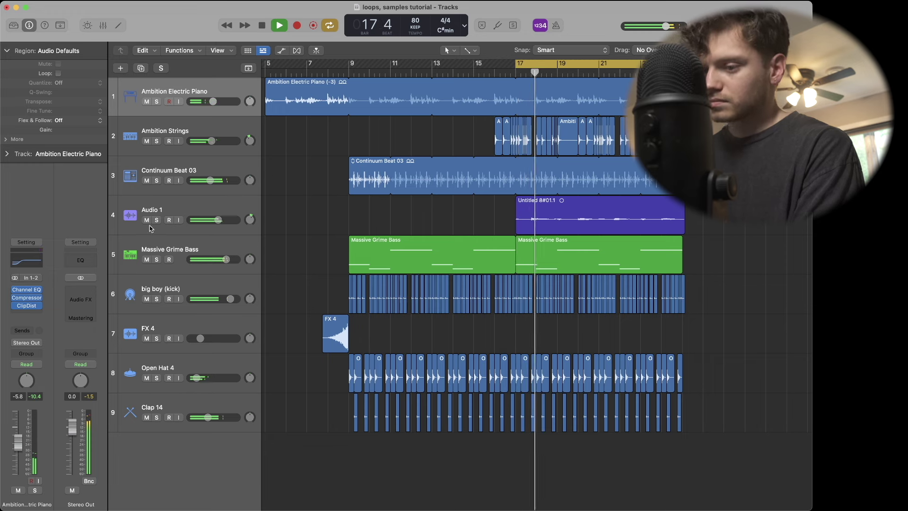
# - In the electric piano's Channel EQ, move the 2500 Hz band to 1020 Hz with about -3.9 dB gain and a Q of 0.64
pyautogui.click(31, 264)
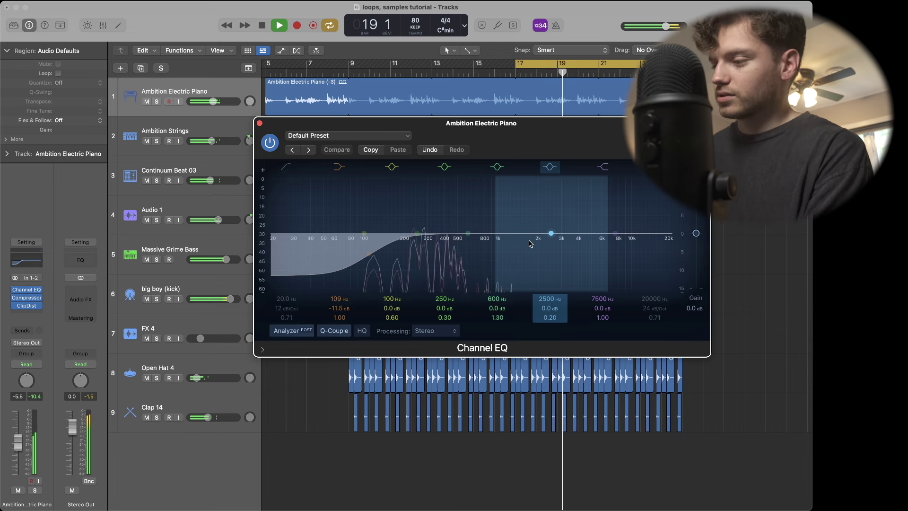
pyautogui.moveTo(541, 243); pyautogui.dragTo(491, 258)
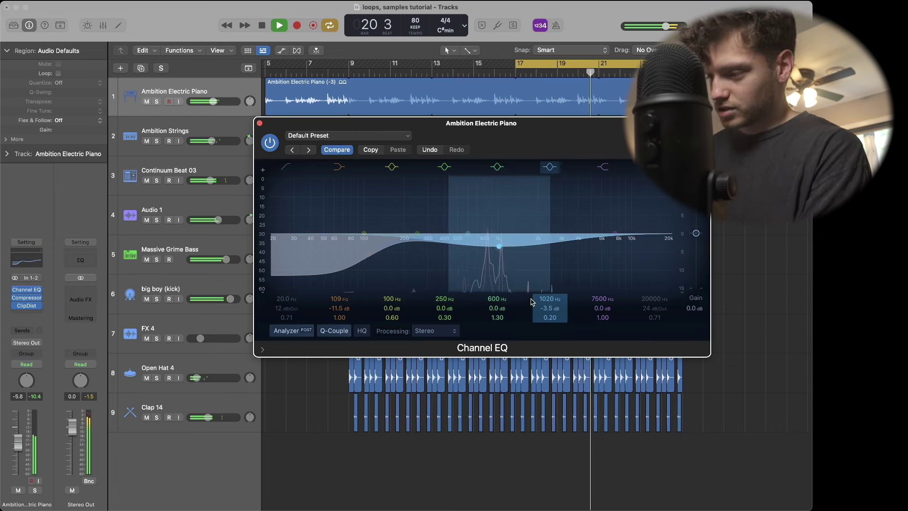
pyautogui.moveTo(551, 319); pyautogui.dragTo(551, 303)
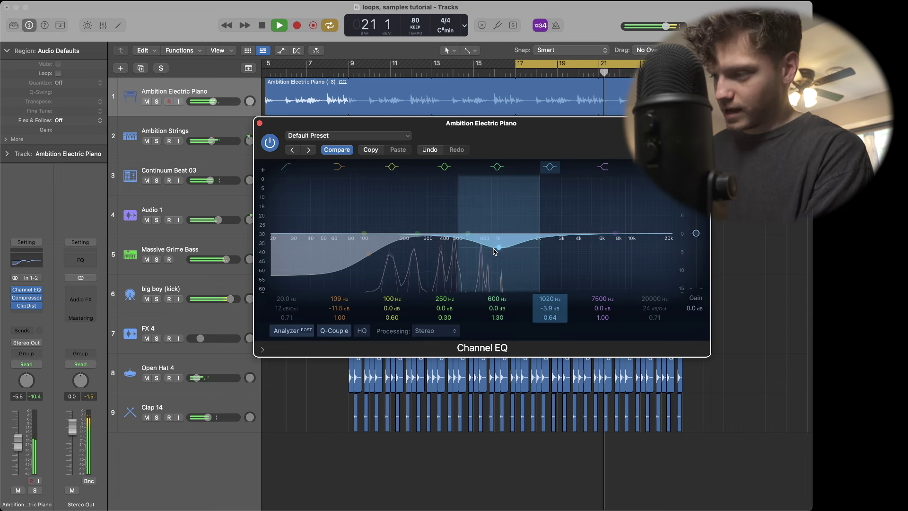
# - Refine the electric piano's mid cut to 985 Hz, -6.4 dB and a Q of 0.51, and close the Channel EQ
pyautogui.moveTo(494, 251); pyautogui.dragTo(493, 253)
pyautogui.moveTo(550, 318); pyautogui.dragTo(551, 323)
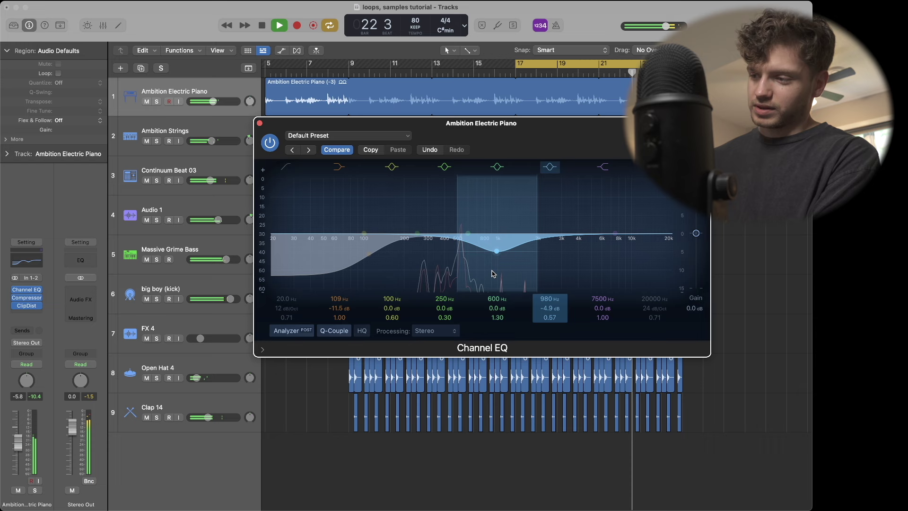
pyautogui.moveTo(492, 271); pyautogui.dragTo(492, 272)
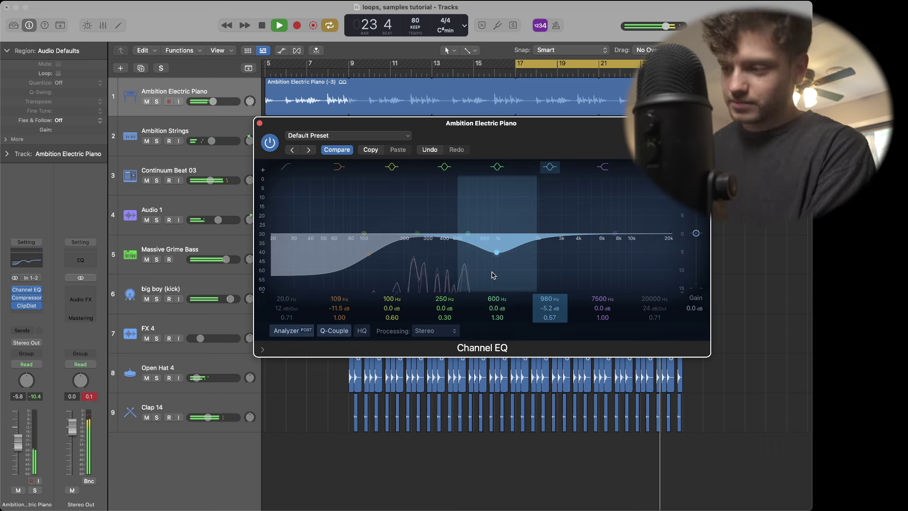
pyautogui.moveTo(493, 275); pyautogui.dragTo(494, 280)
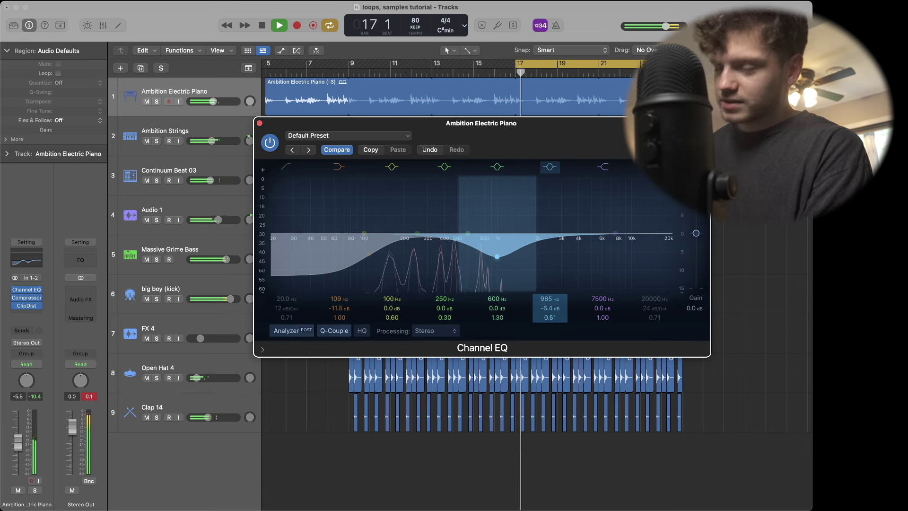
pyautogui.click(260, 124)
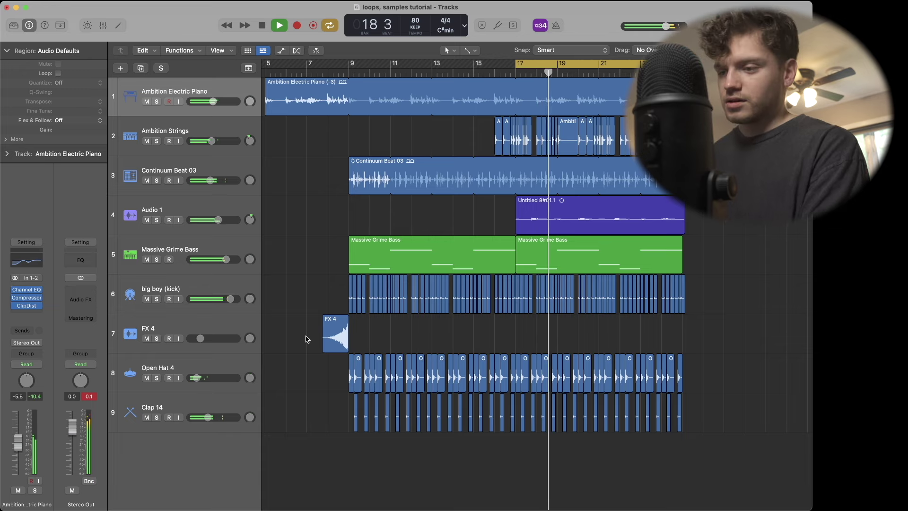
# - Set the Ambition Strings volume to -7.6 dB during playback, show the mixer, and stop playback
pyautogui.moveTo(204, 145)
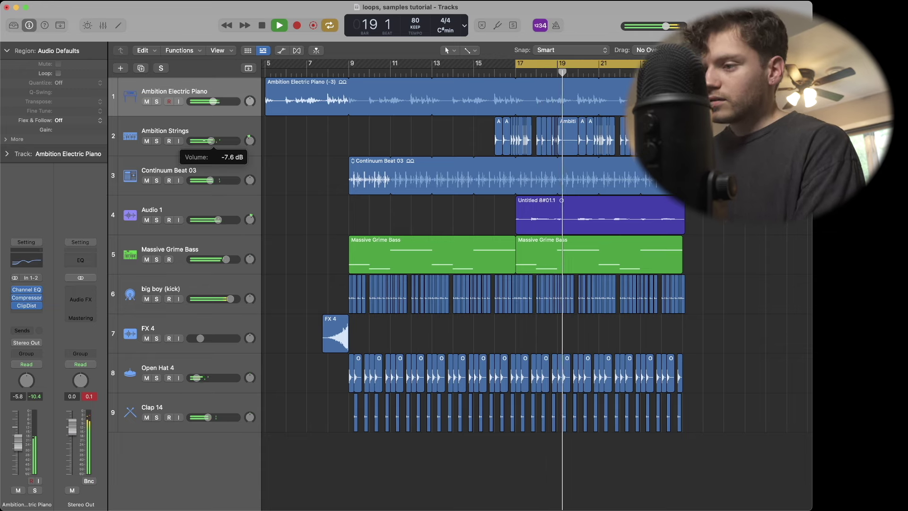
pyautogui.moveTo(204, 221)
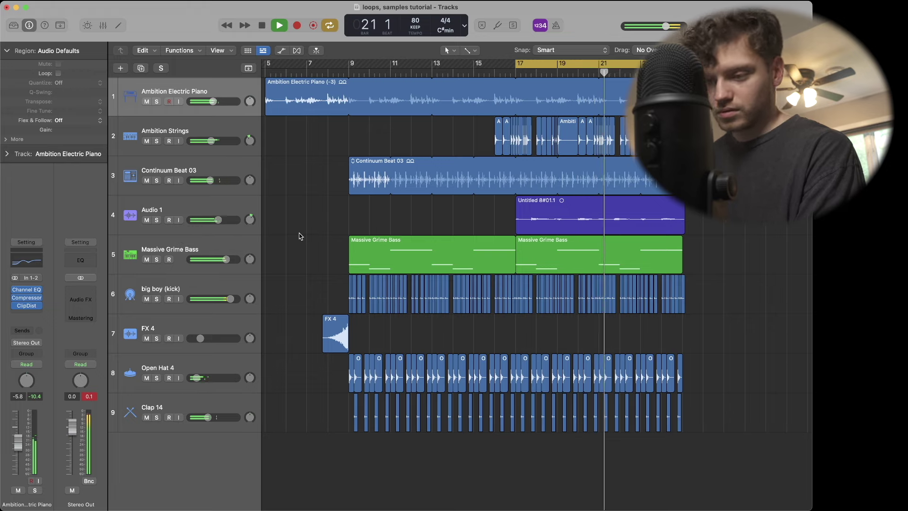
pyautogui.press('x')
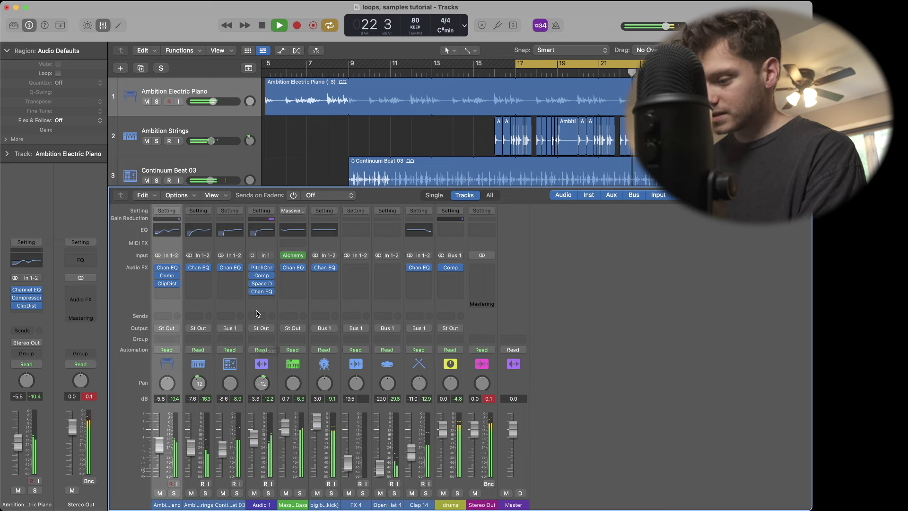
pyautogui.press('space')
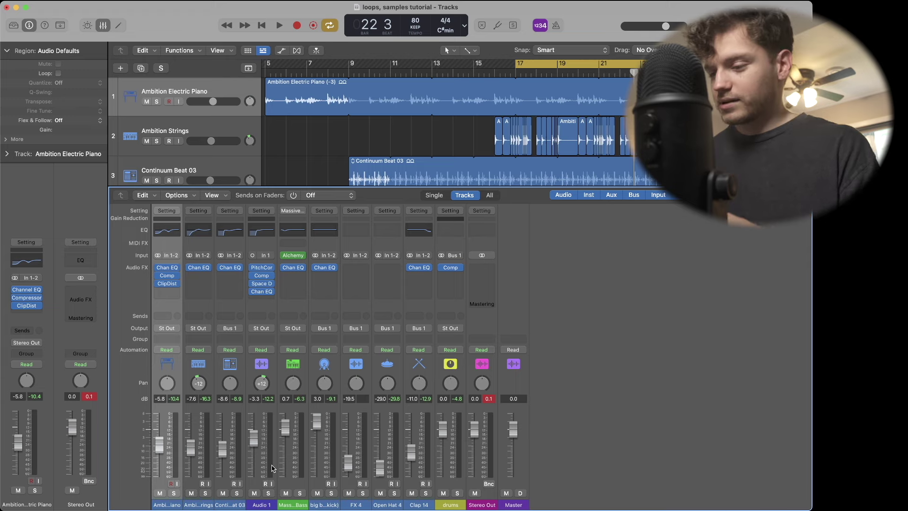
pyautogui.click(194, 275)
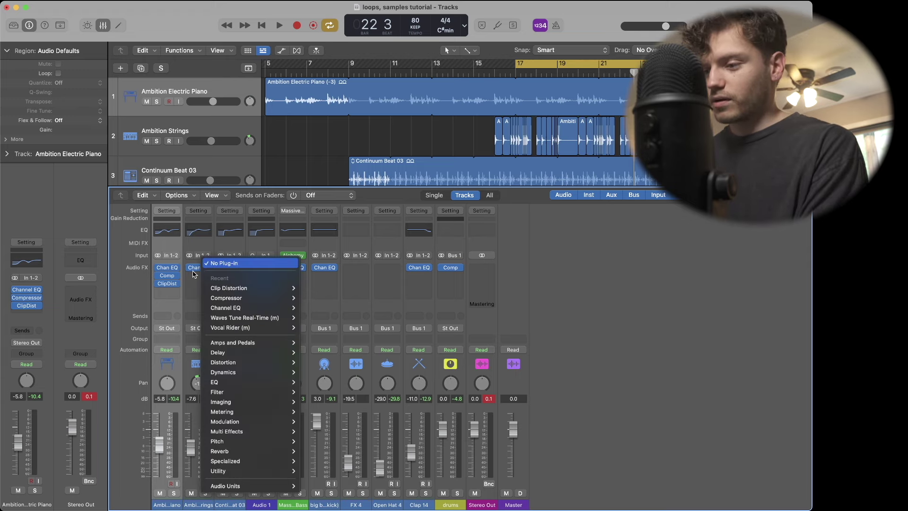
pyautogui.click(193, 277)
pyautogui.click(193, 277)
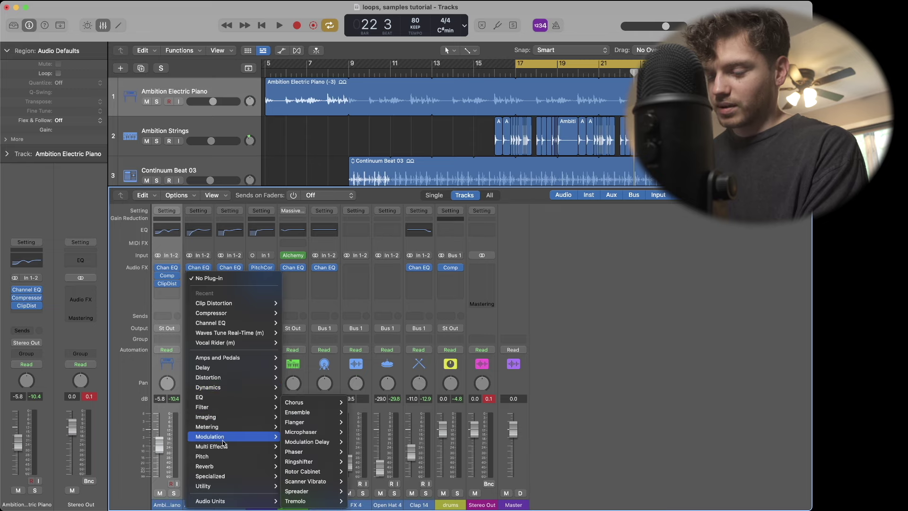
pyautogui.click(166, 304)
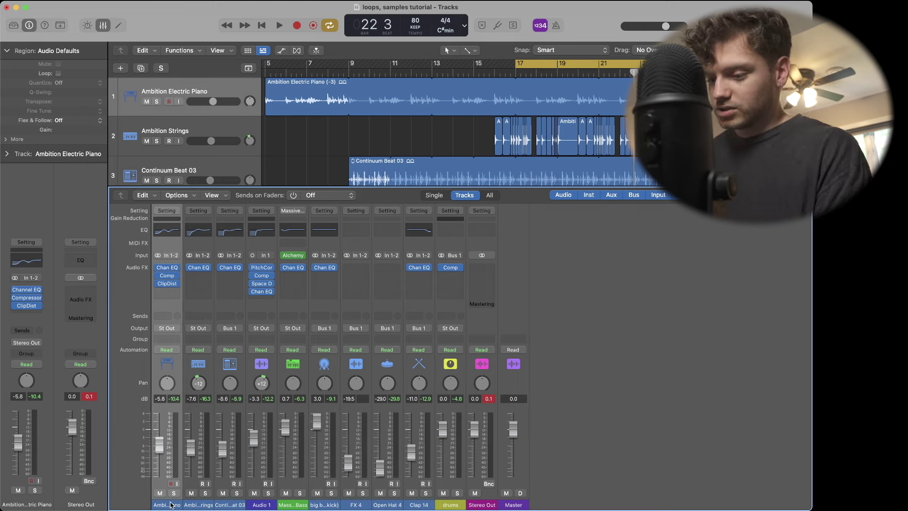
# - Select all channel strips from Ambition Electric Piano through Clap 14 and add a send to Bus 2 on them
pyautogui.moveTo(171, 505); pyautogui.dragTo(412, 507)
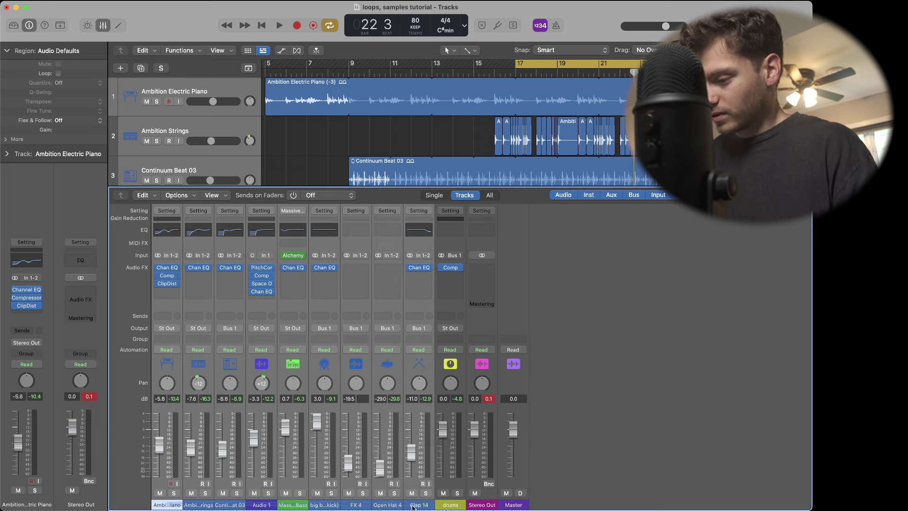
pyautogui.click(161, 316)
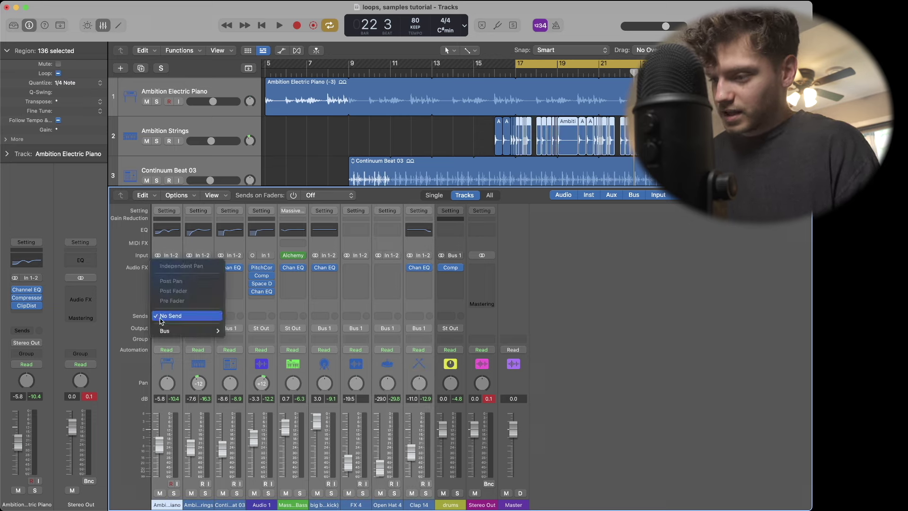
pyautogui.moveTo(170, 330)
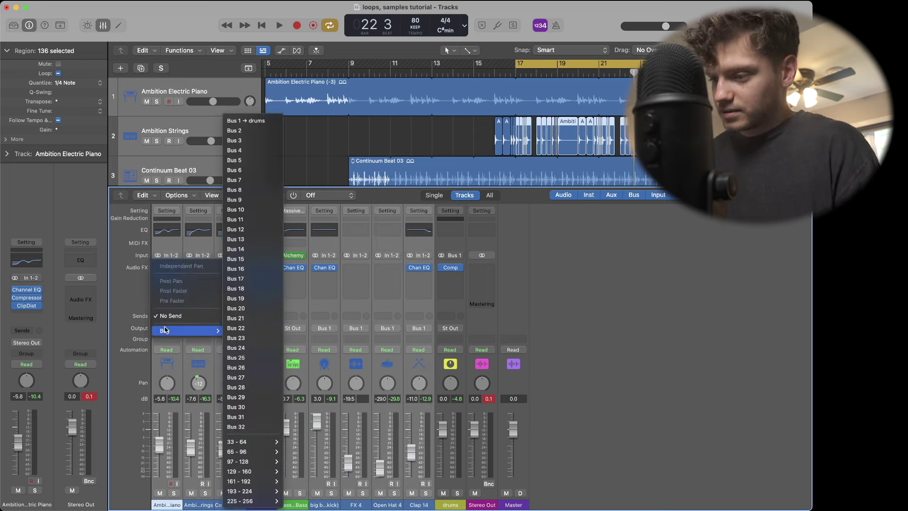
pyautogui.click(244, 136)
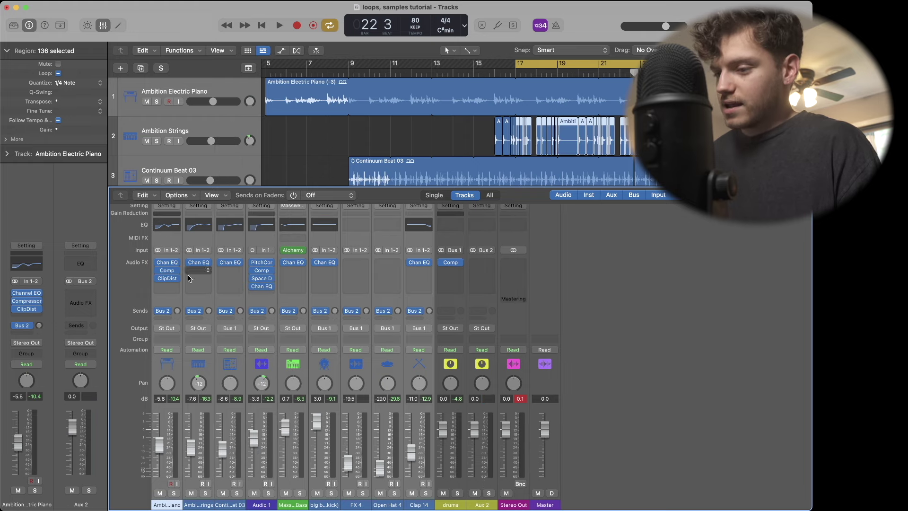
# - Add a send to Bus 3 on the selected channel strips and rename the two effect auxes REVERB and DELAY
pyautogui.click(161, 319)
pyautogui.moveTo(190, 333)
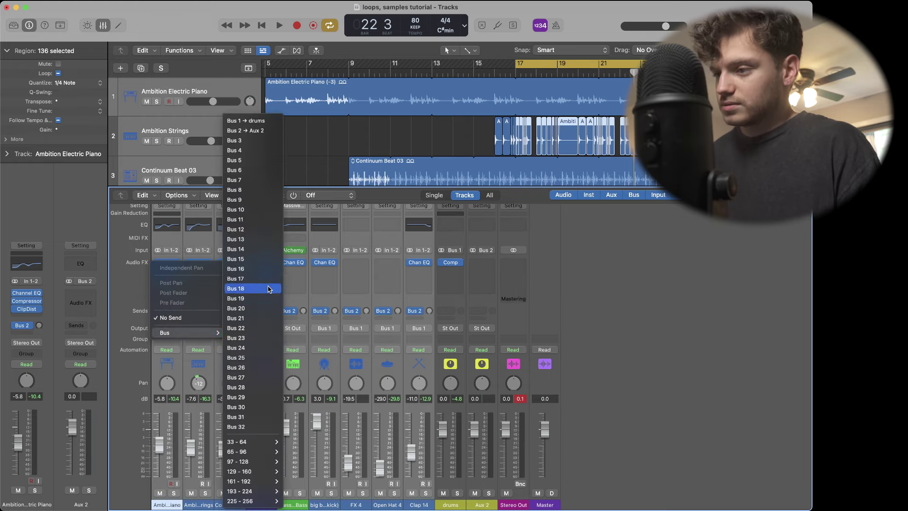
pyautogui.click(255, 142)
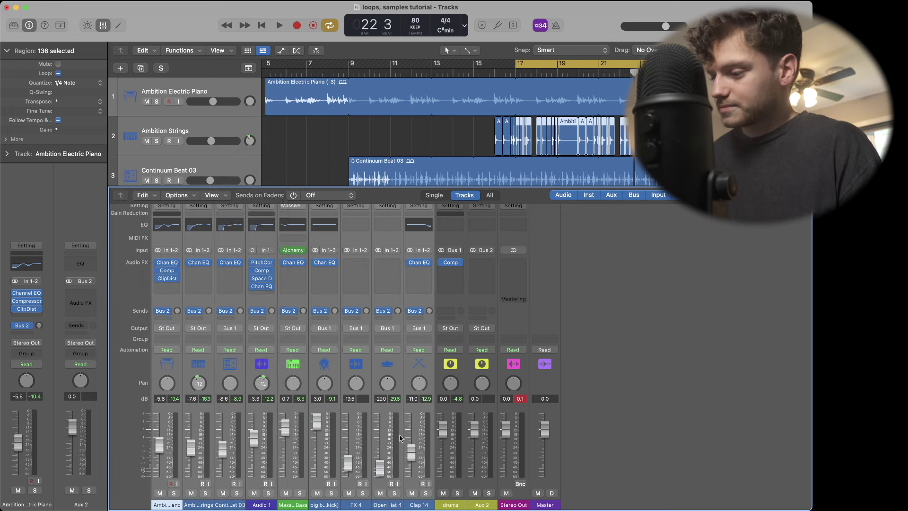
pyautogui.click(482, 506)
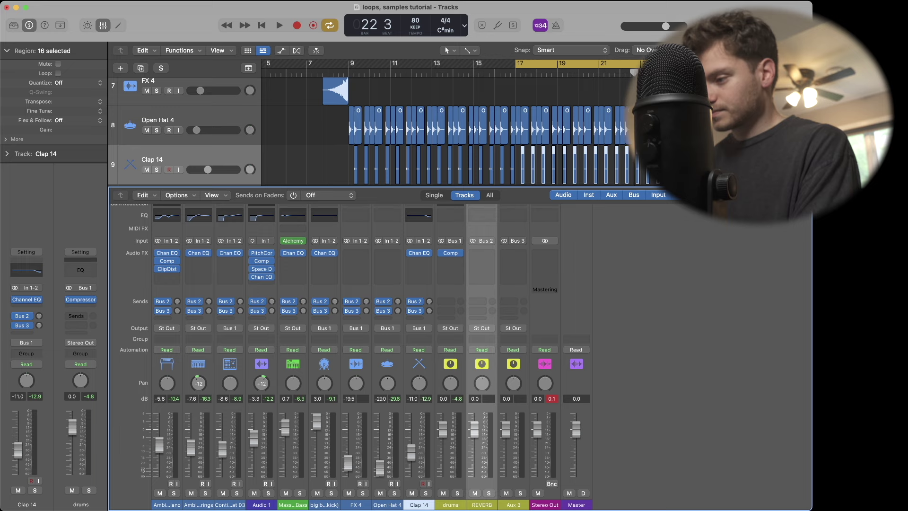
pyautogui.doubleClick(515, 505)
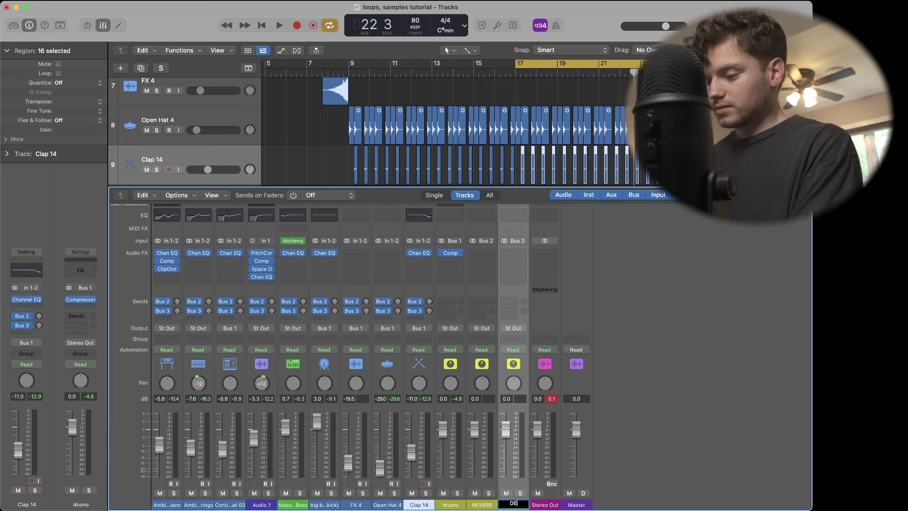
# - Insert a Space Designer reverb on the REVERB aux, keep its default preset, and close the plug-in
pyautogui.click(482, 255)
pyautogui.moveTo(537, 447)
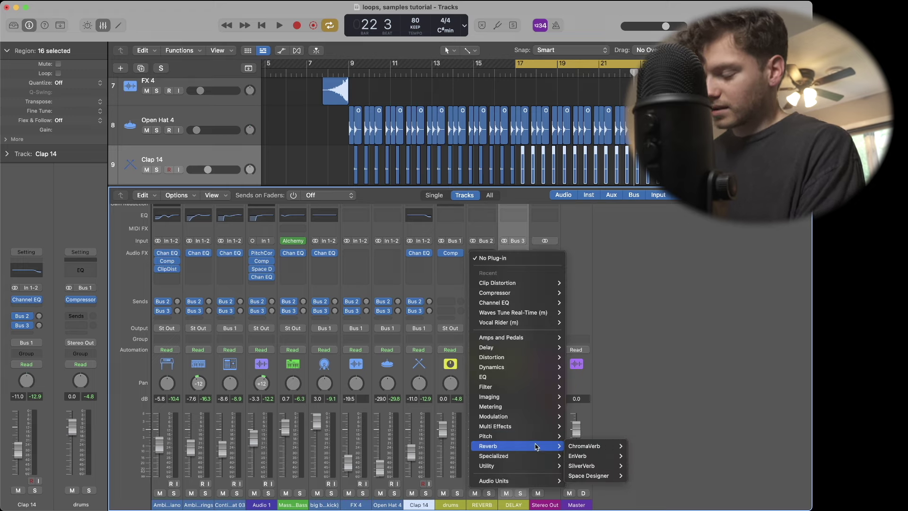
pyautogui.moveTo(588, 449)
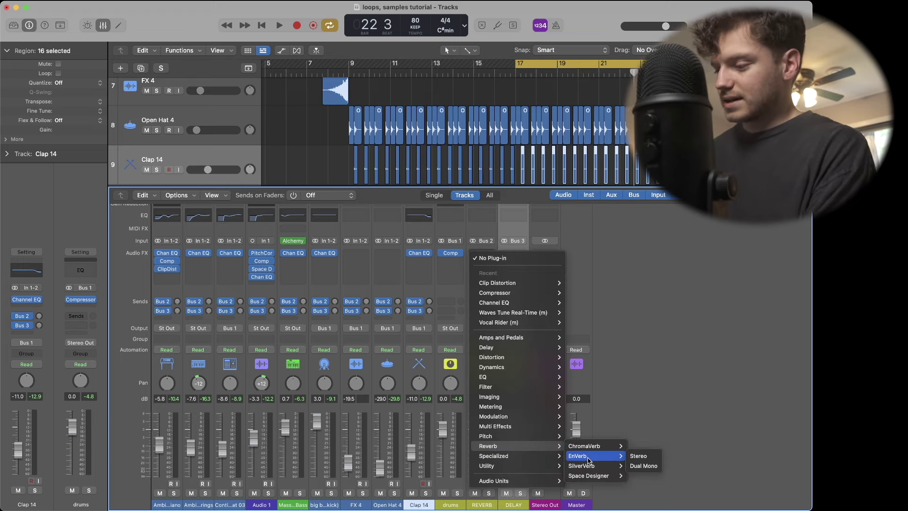
pyautogui.moveTo(589, 458)
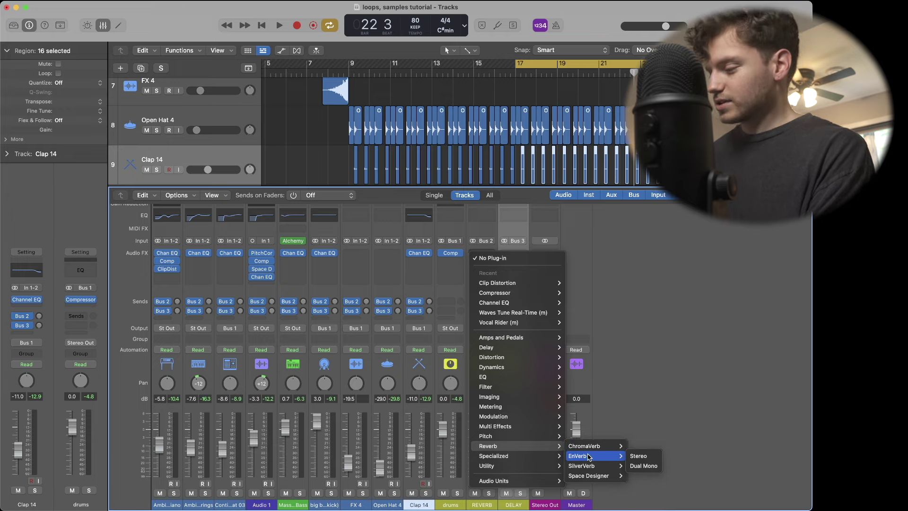
pyautogui.moveTo(591, 476)
pyautogui.click(638, 476)
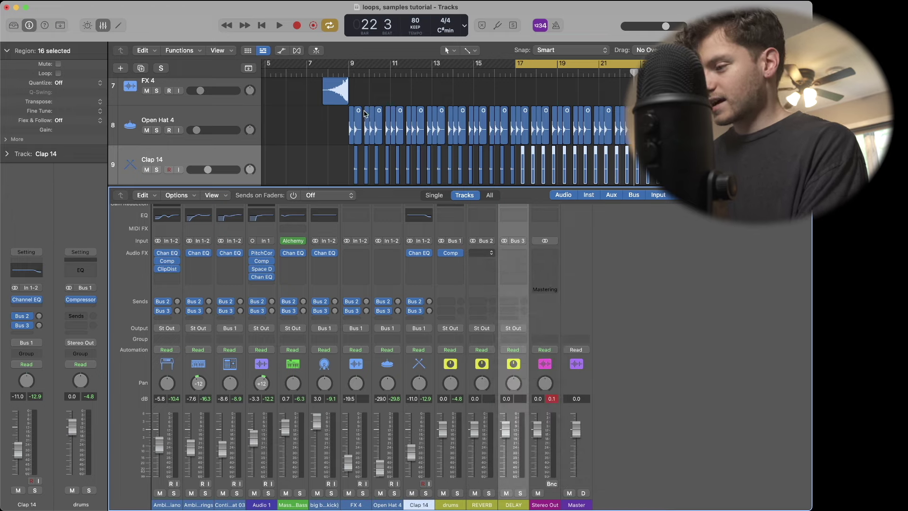
pyautogui.click(318, 137)
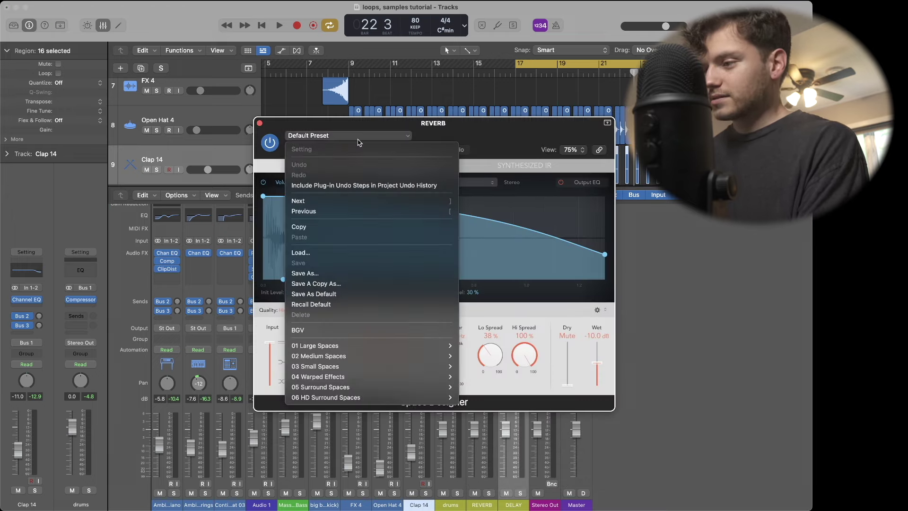
pyautogui.click(482, 145)
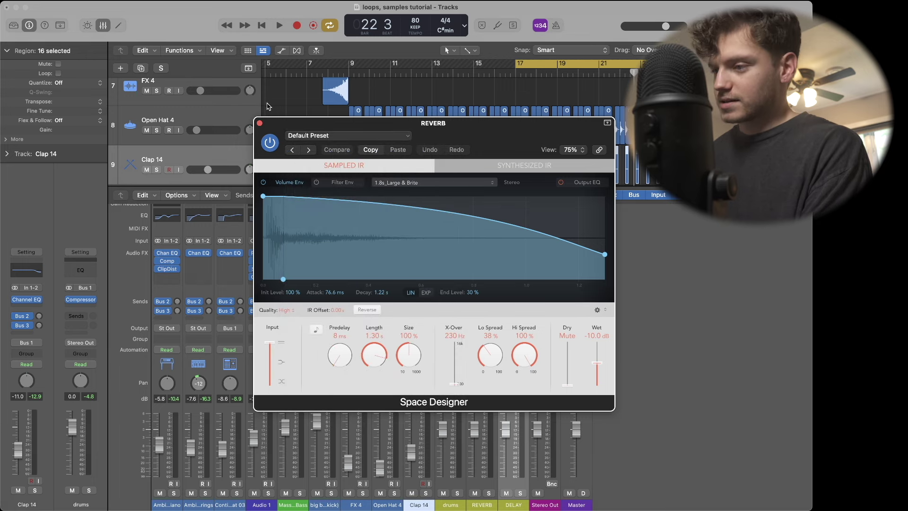
pyautogui.click(260, 124)
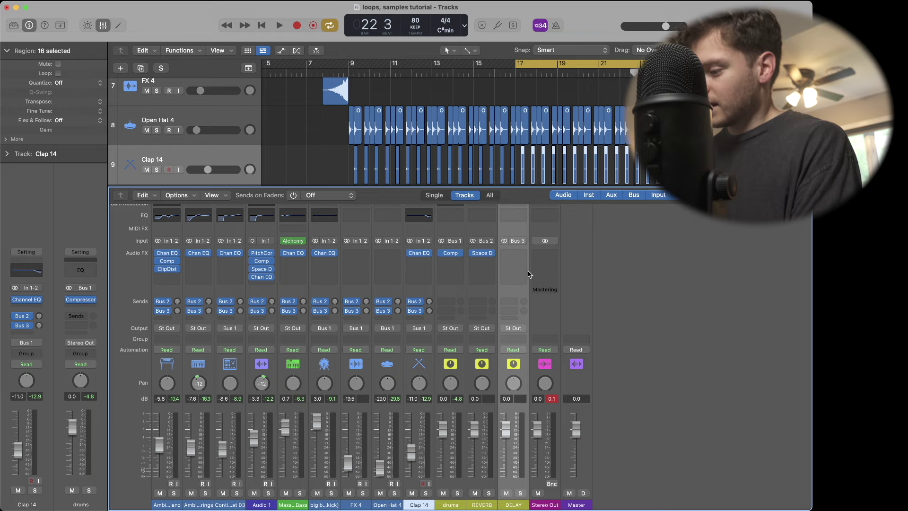
# - Insert a Stereo Delay on the DELAY aux with stereo link on, low cut at 460 Hz and high cut at 2900 Hz
pyautogui.click(515, 253)
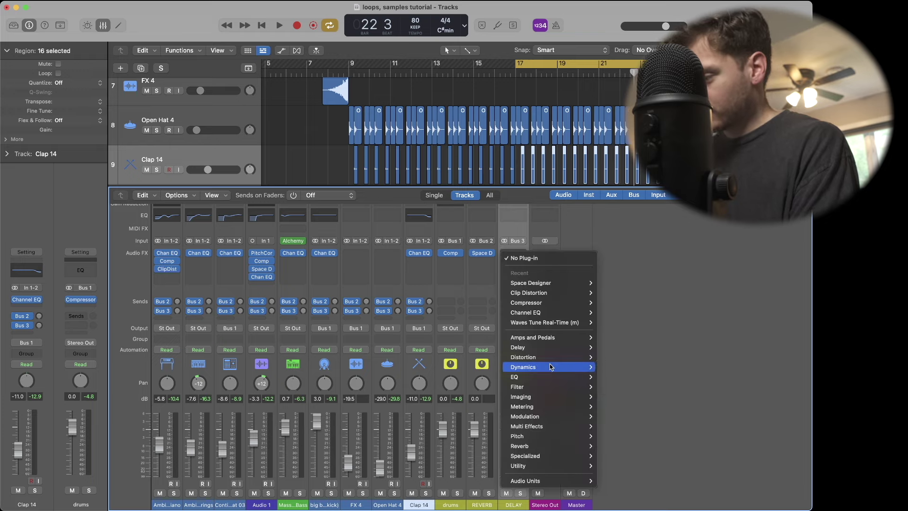
pyautogui.moveTo(547, 348)
pyautogui.moveTo(640, 378)
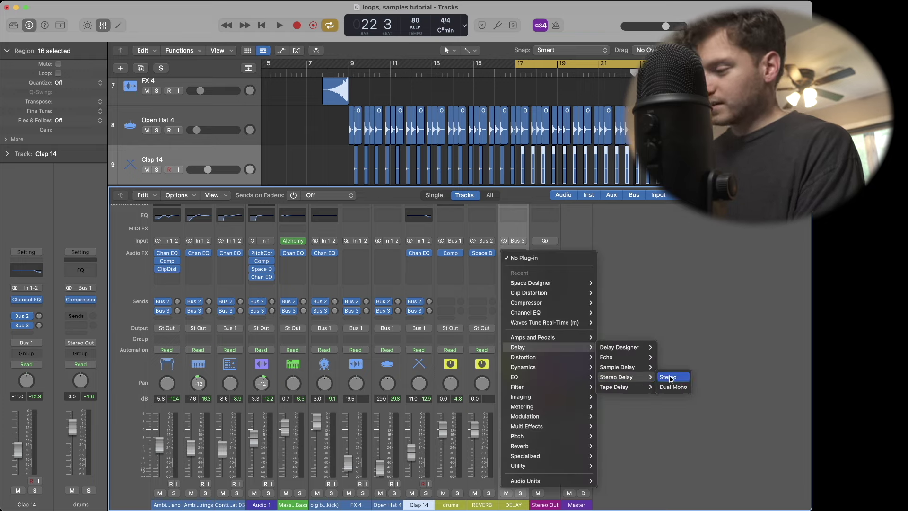
pyautogui.click(674, 377)
pyautogui.click(571, 246)
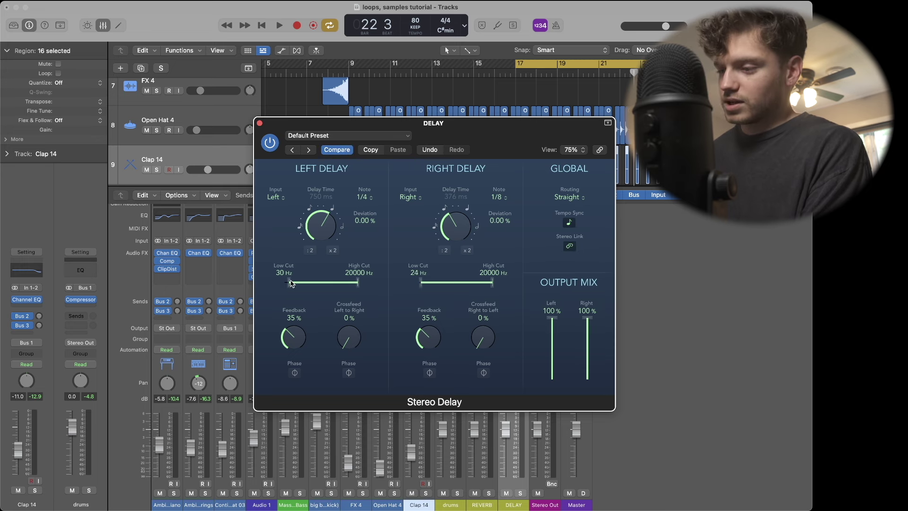
pyautogui.moveTo(291, 283); pyautogui.dragTo(345, 288)
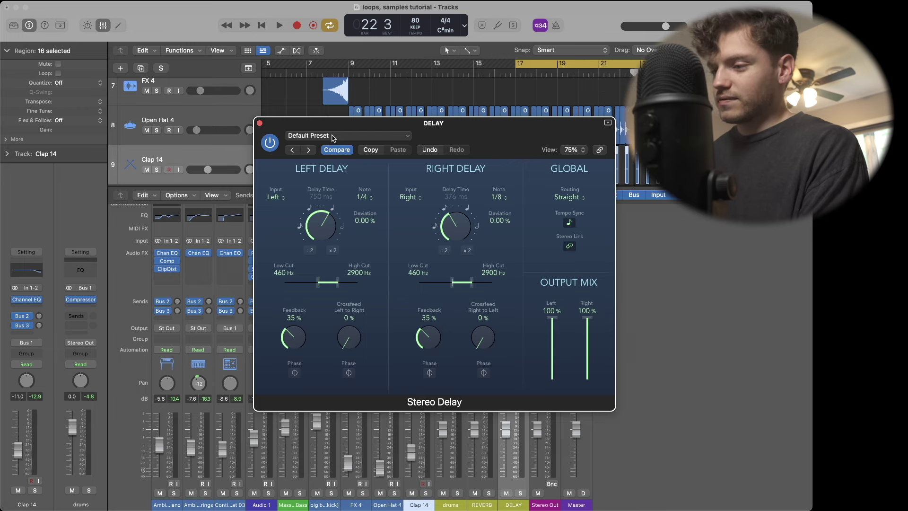
pyautogui.click(259, 124)
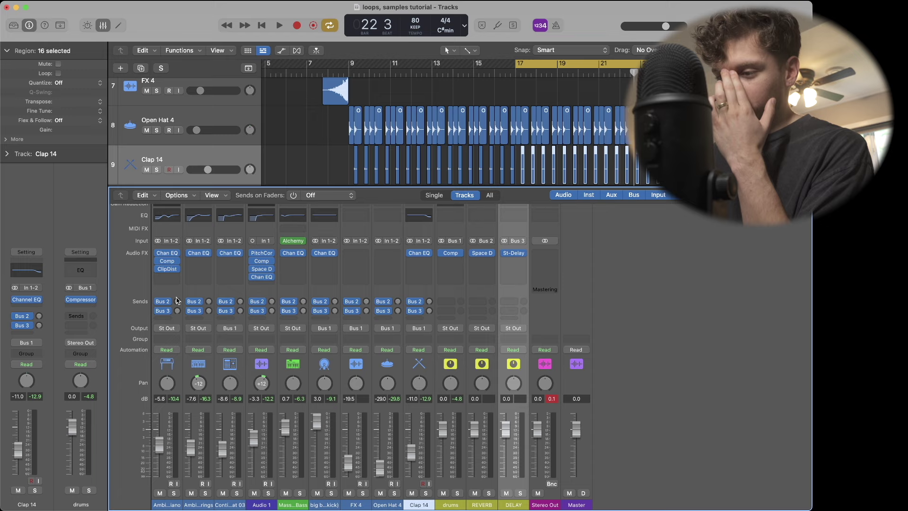
# - During playback, raise the Bus 2 and Bus 3 sends on the Ambition Electric Piano and Ambition Strings strips
pyautogui.moveTo(177, 302)
pyautogui.mouseDown()
pyautogui.moveTo(175, 269)
pyautogui.moveTo(176, 300)
pyautogui.moveTo(173, 290)
pyautogui.mouseUp()
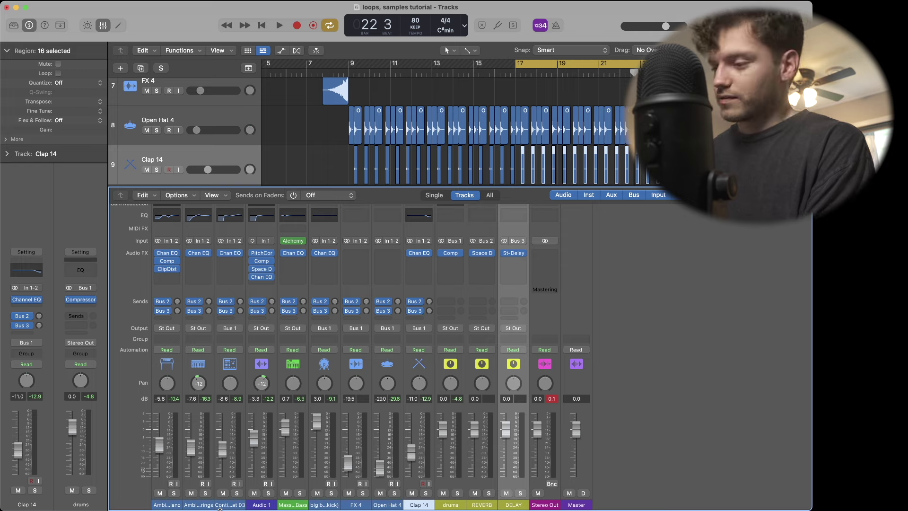
pyautogui.press('space')
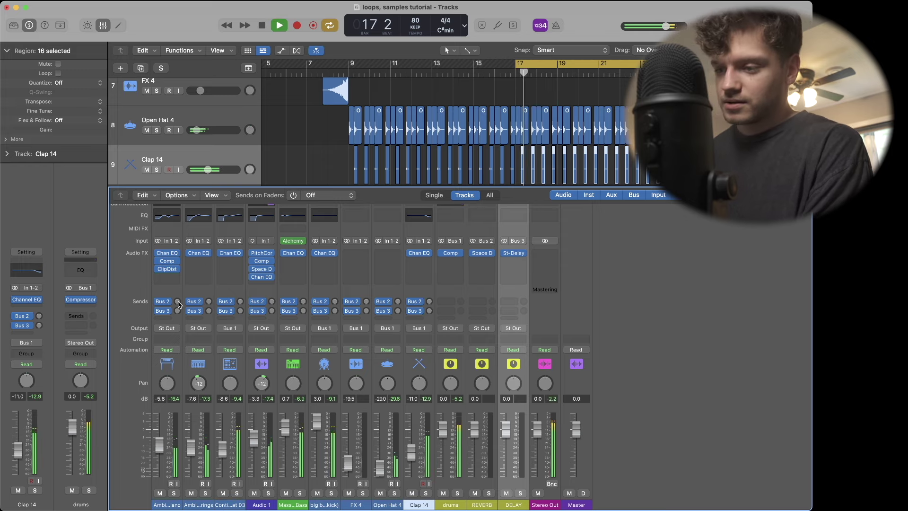
pyautogui.moveTo(178, 302)
pyautogui.mouseDown()
pyautogui.moveTo(178, 289)
pyautogui.moveTo(176, 307)
pyautogui.moveTo(176, 300)
pyautogui.mouseUp()
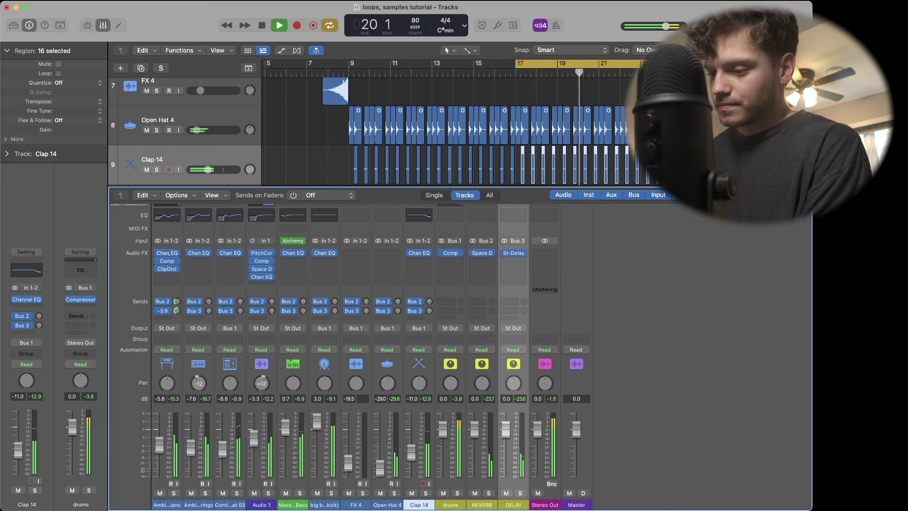
pyautogui.moveTo(169, 254); pyautogui.dragTo(169, 254)
pyautogui.moveTo(209, 311); pyautogui.dragTo(206, 248)
pyautogui.moveTo(176, 310); pyautogui.dragTo(211, 345)
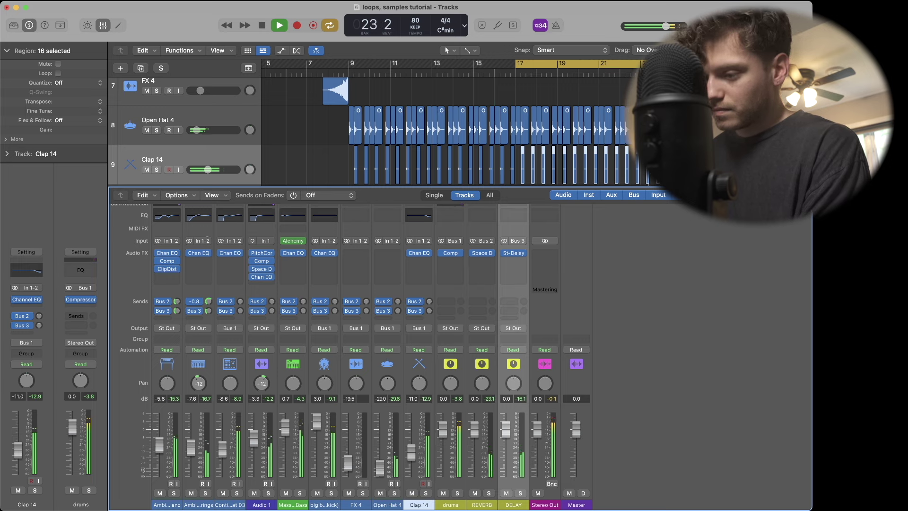
# - Set sends to about -12.3 dB on Audio 1's Bus 2, -15.7 on Ambition Strings' Bus 3 and -14.5 on Continuum Beat 03's Bus 2
pyautogui.moveTo(271, 260); pyautogui.dragTo(269, 259)
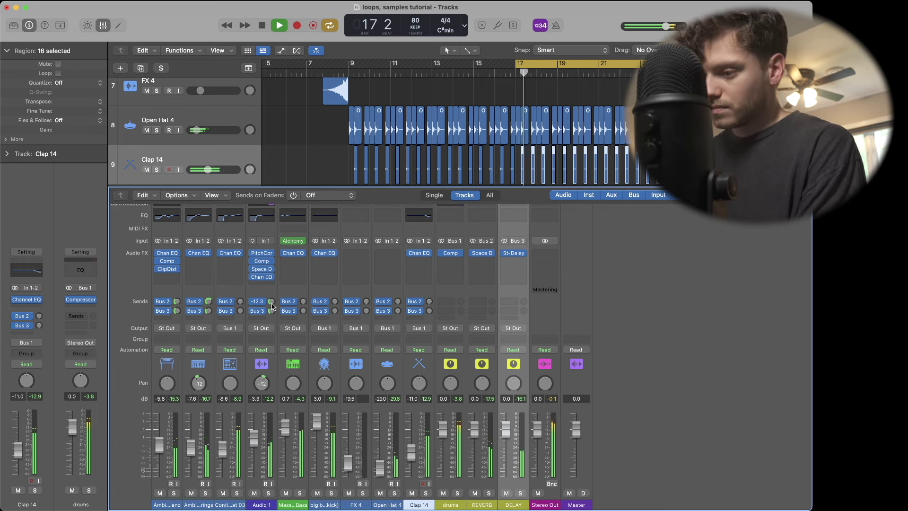
pyautogui.moveTo(209, 302); pyautogui.dragTo(208, 312)
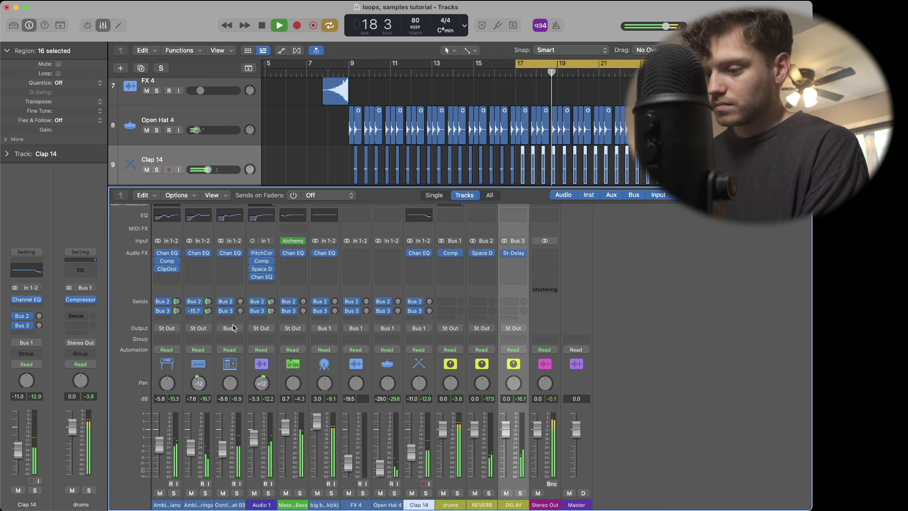
pyautogui.moveTo(240, 310); pyautogui.dragTo(240, 273)
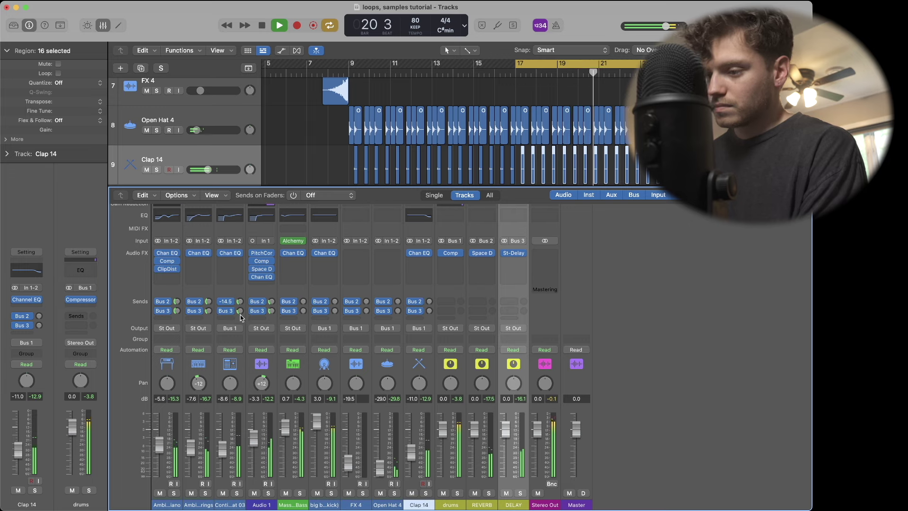
pyautogui.moveTo(240, 312); pyautogui.dragTo(240, 321)
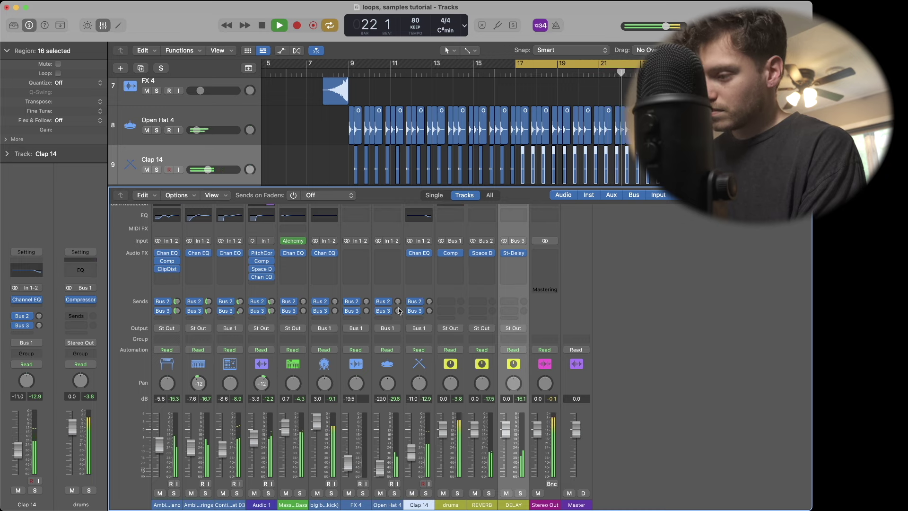
# - Raise the Bus 2 sends on Open Hat 4 and Clap 14, the clap to about -23.7 dB, hide the mixer and stop playback
pyautogui.moveTo(398, 302); pyautogui.dragTo(387, 265)
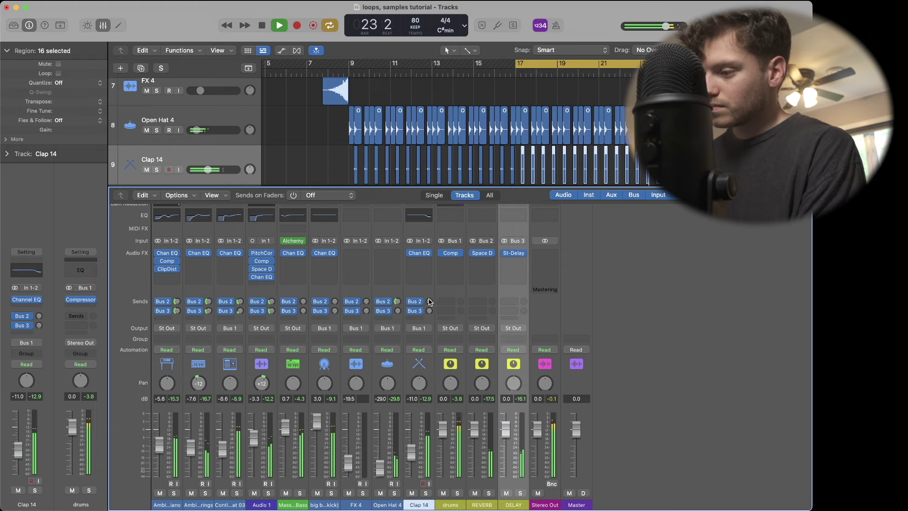
pyautogui.moveTo(428, 302); pyautogui.dragTo(428, 301)
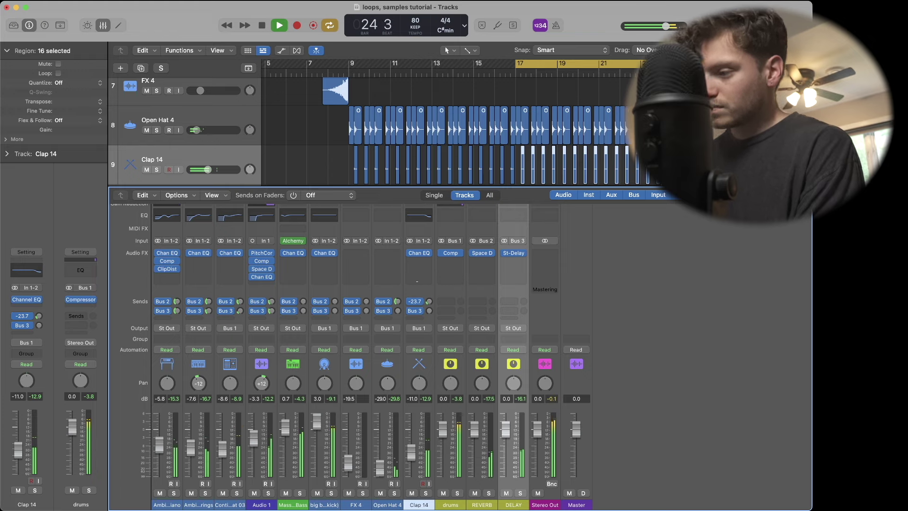
pyautogui.press('x')
pyautogui.press('space')
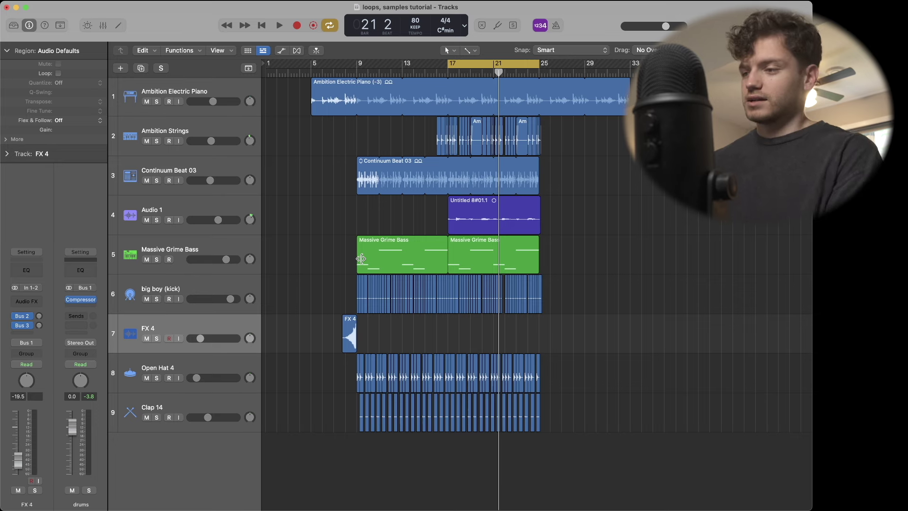
# - Extend the cycle range to start at bar 5 and span the Ambition Electric Piano region
pyautogui.press('x')
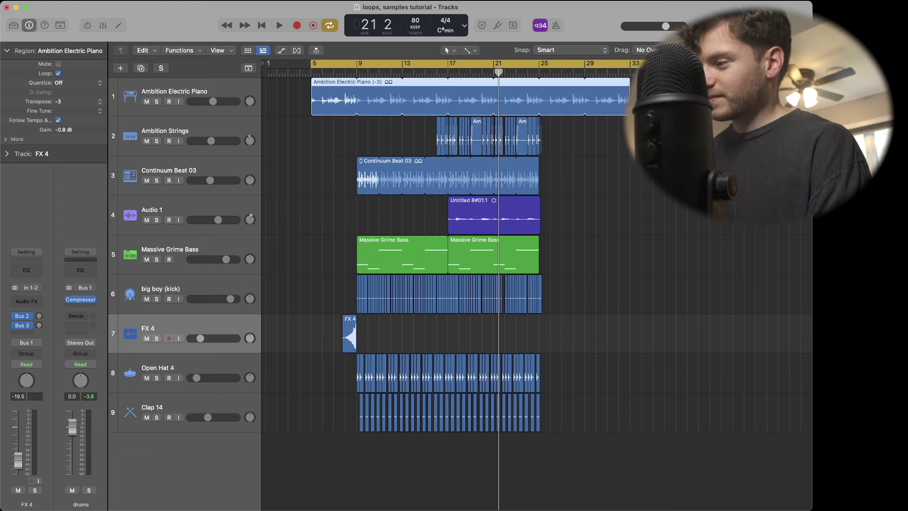
pyautogui.moveTo(658, 63); pyautogui.dragTo(640, 63)
pyautogui.click(627, 216)
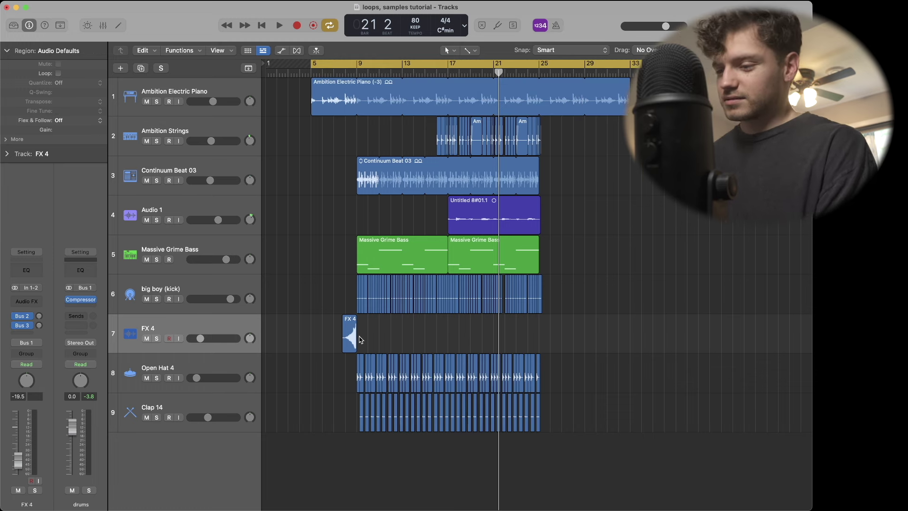
# - Run Mastering Assistant on the Stereo Out, reduce Auto EQ to 62% and turn on Excite
pyautogui.click(235, 401)
pyautogui.click(215, 336)
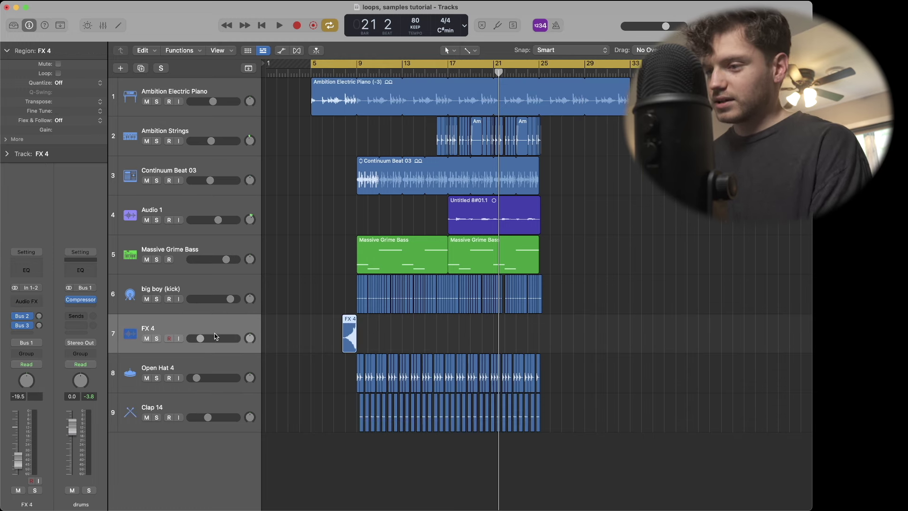
pyautogui.click(185, 250)
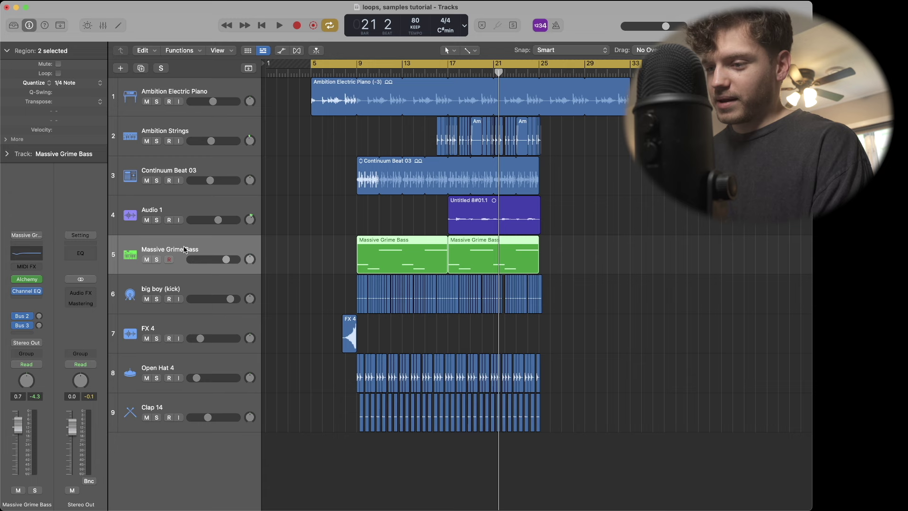
pyautogui.click(81, 304)
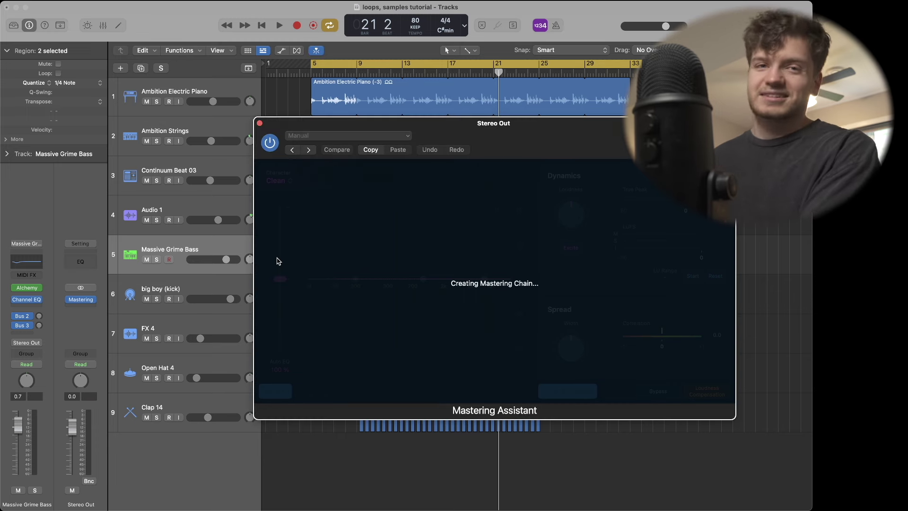
pyautogui.moveTo(280, 279); pyautogui.dragTo(279, 304)
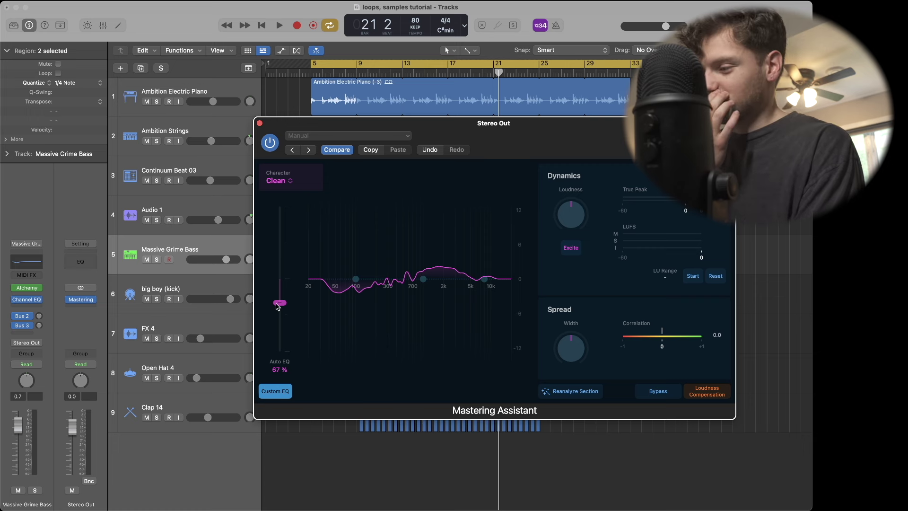
pyautogui.click(571, 249)
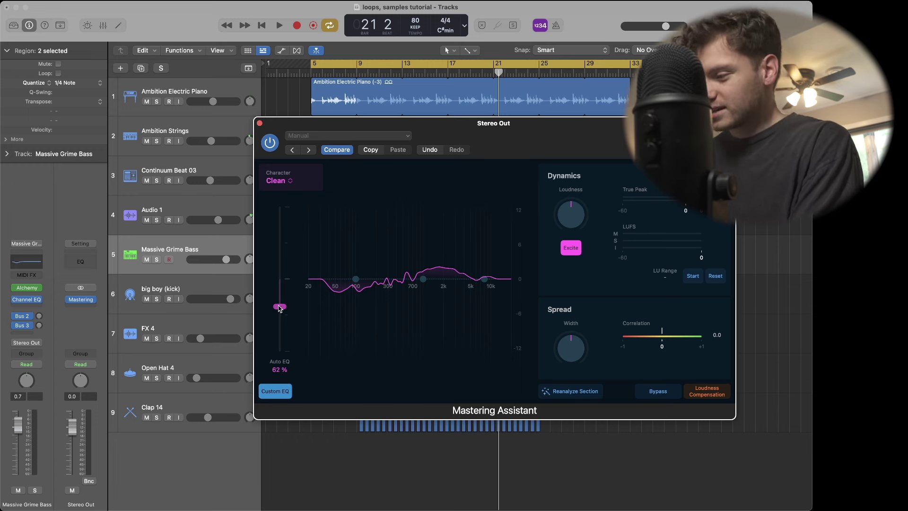
# - During playback, set the electric piano's Clip Distortion drive to 0.5 dB and mix to 8%, and close the plug-in
pyautogui.press('space')
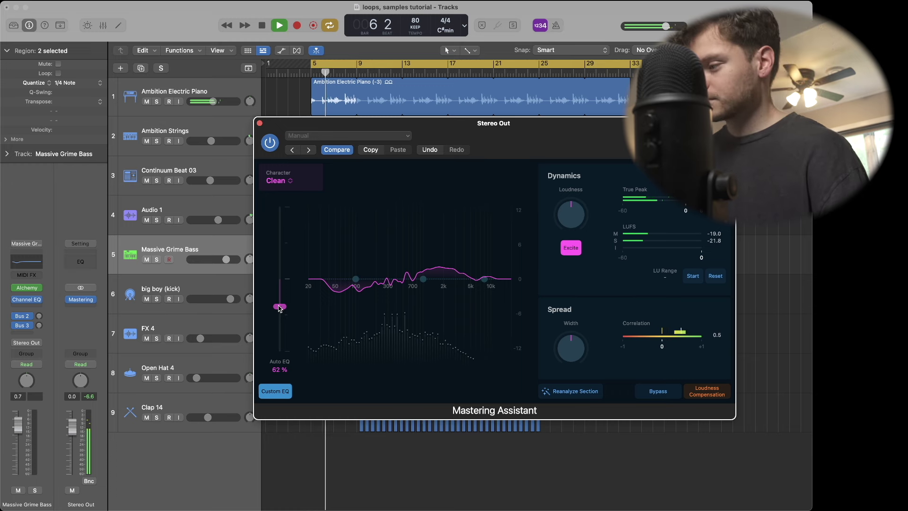
pyautogui.click(210, 91)
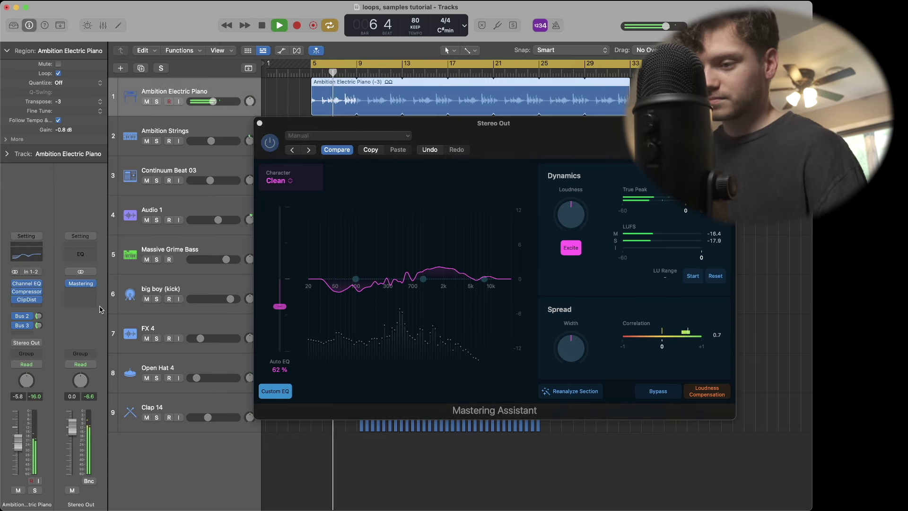
pyautogui.click(27, 299)
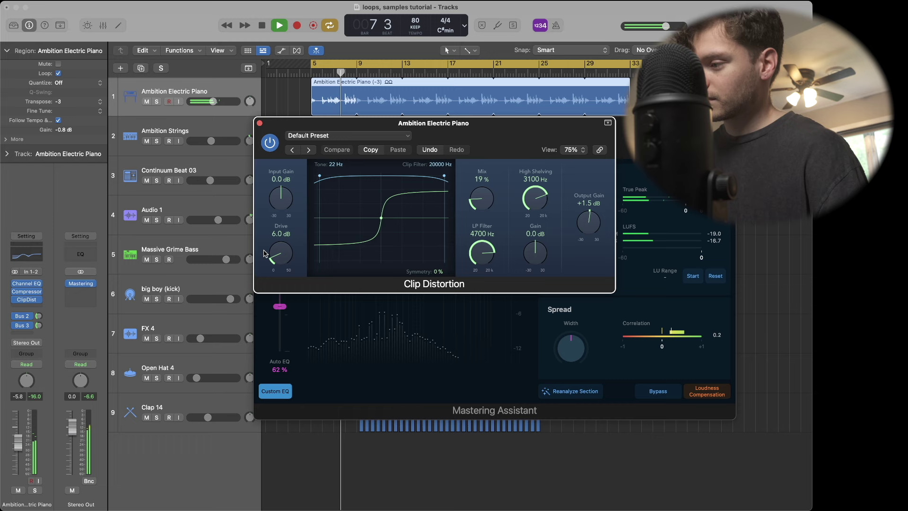
pyautogui.moveTo(280, 255); pyautogui.dragTo(282, 271)
pyautogui.moveTo(483, 201); pyautogui.dragTo(482, 214)
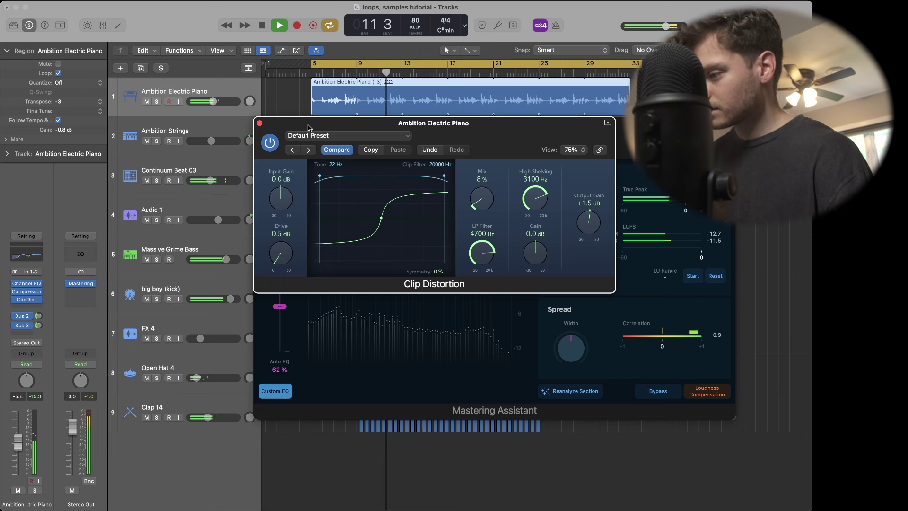
pyautogui.click(259, 123)
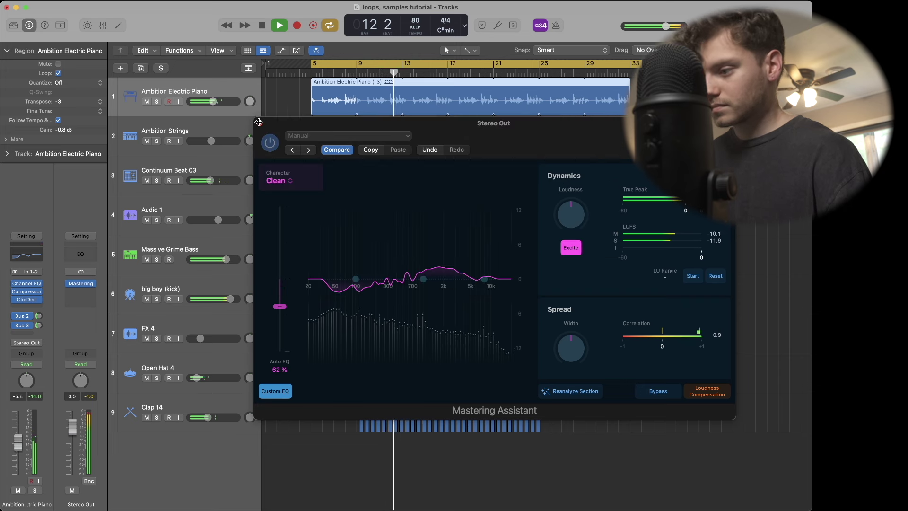